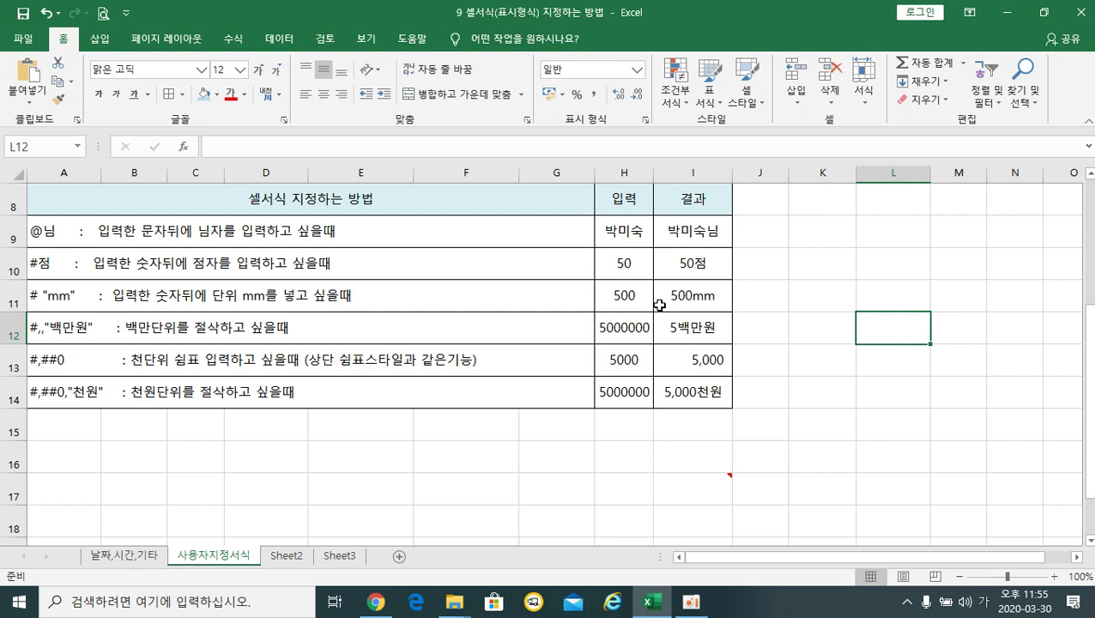
- Enter the header 고객명 in K8 and fill K9:K11 with three customers' full names
left_click(812, 202)
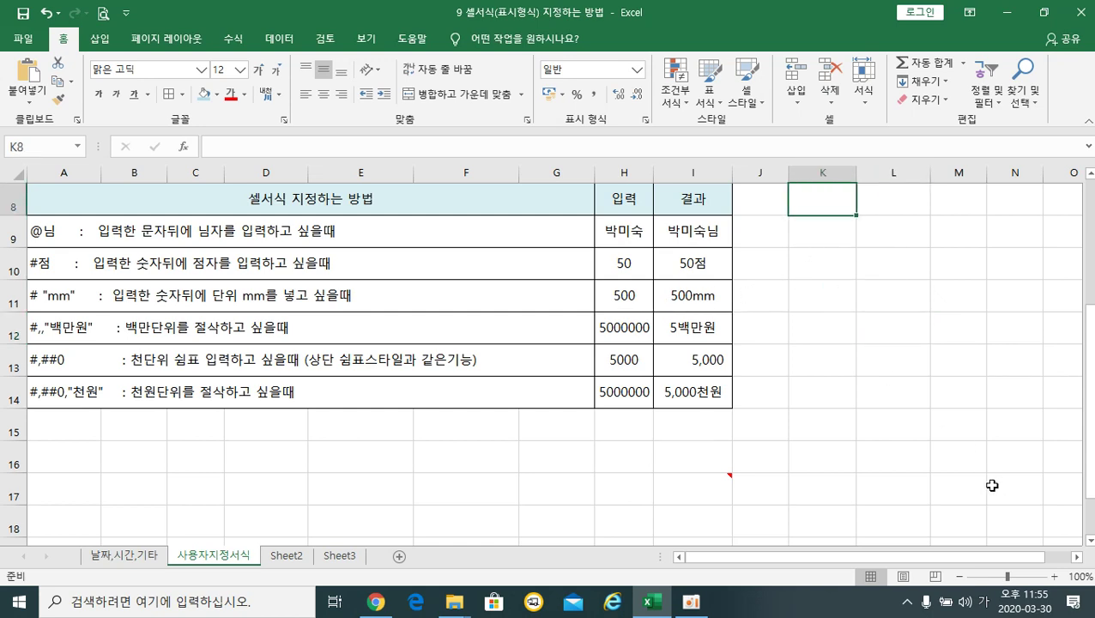
type("곡개")
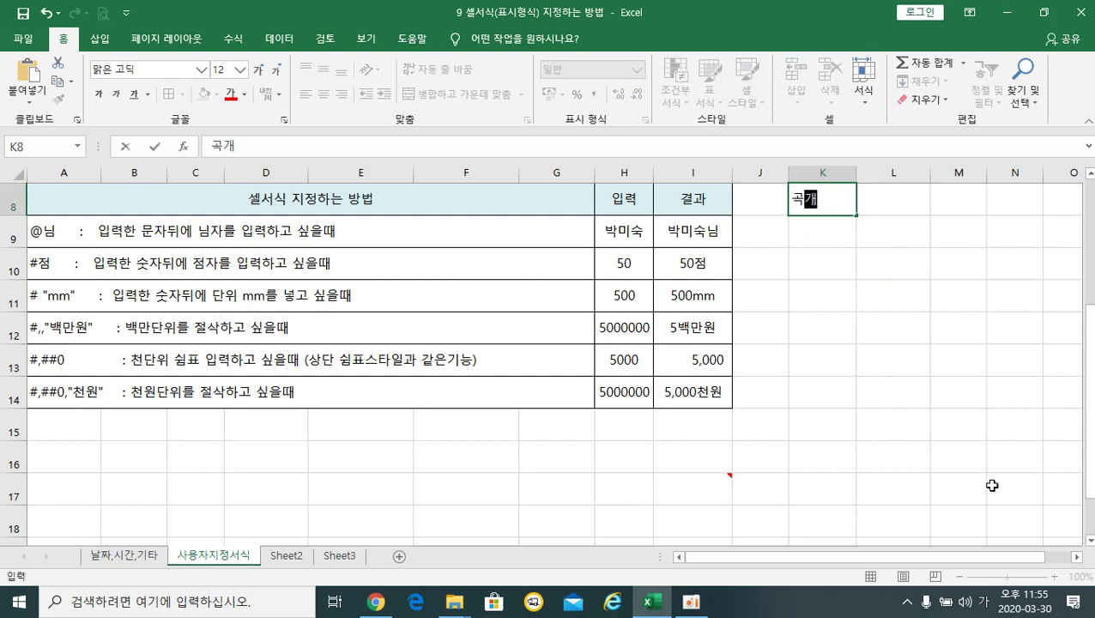
type("객명")
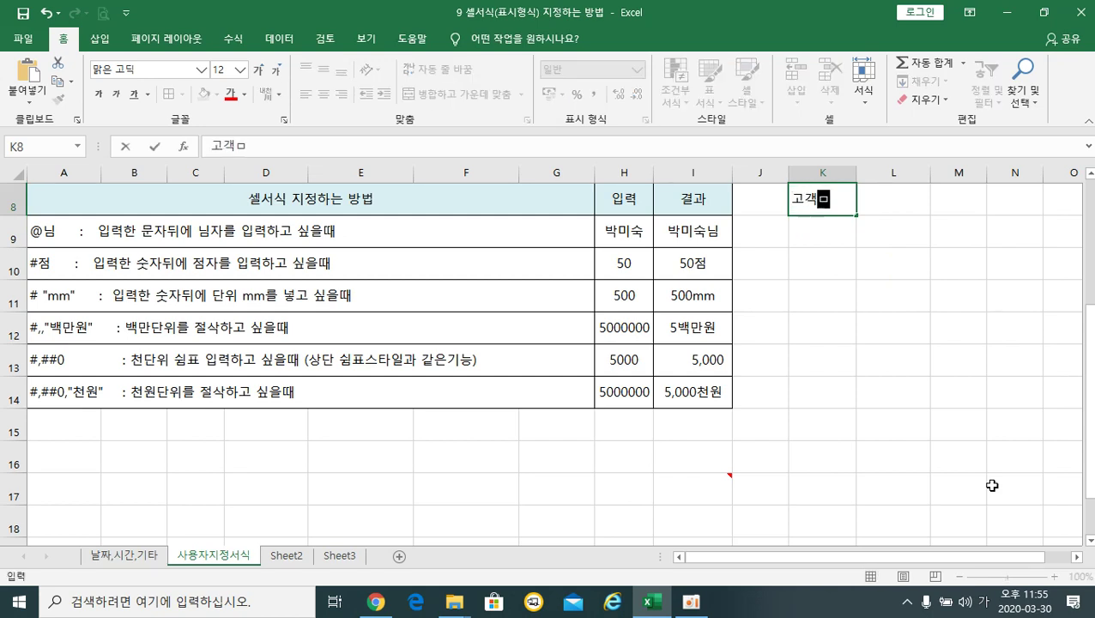
key("Return")
type("홍길동")
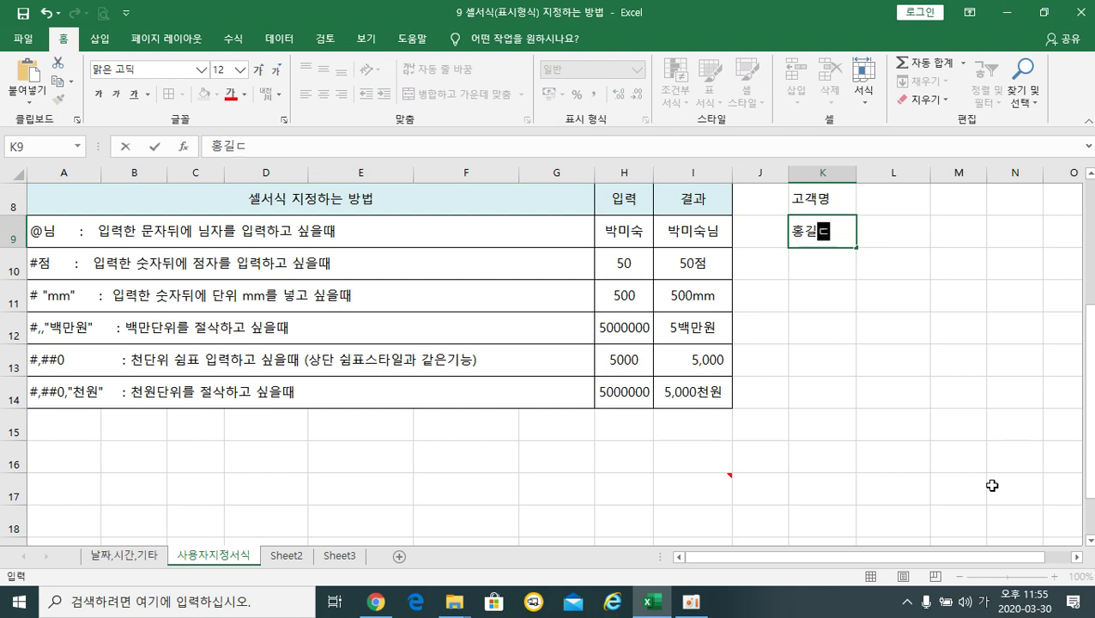
key("Return")
type("이몽룡")
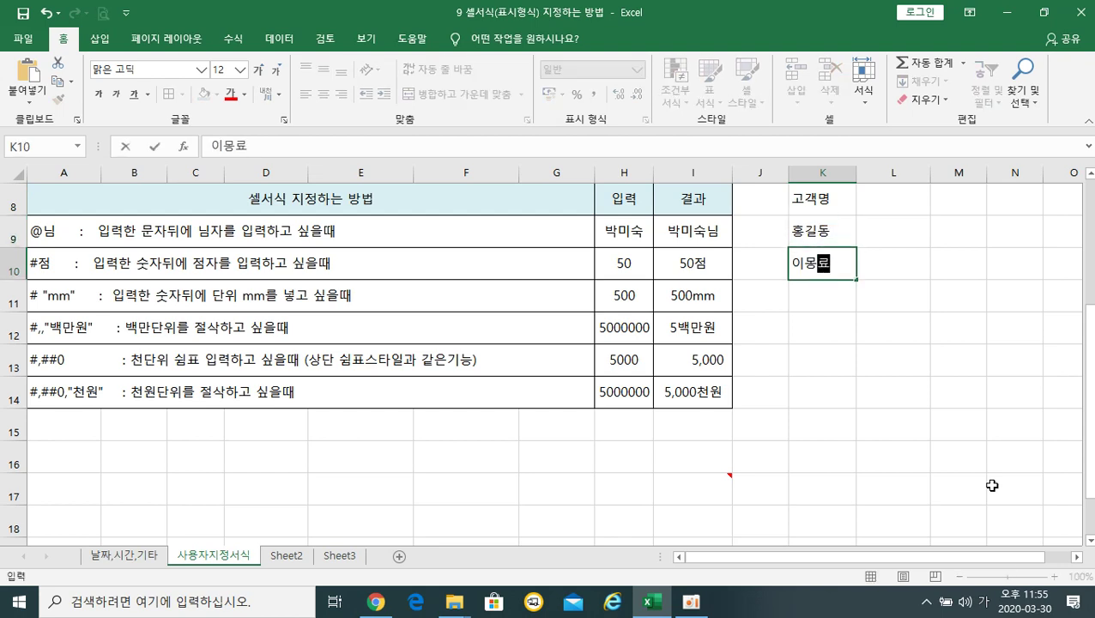
key("Return")
type("성춘향")
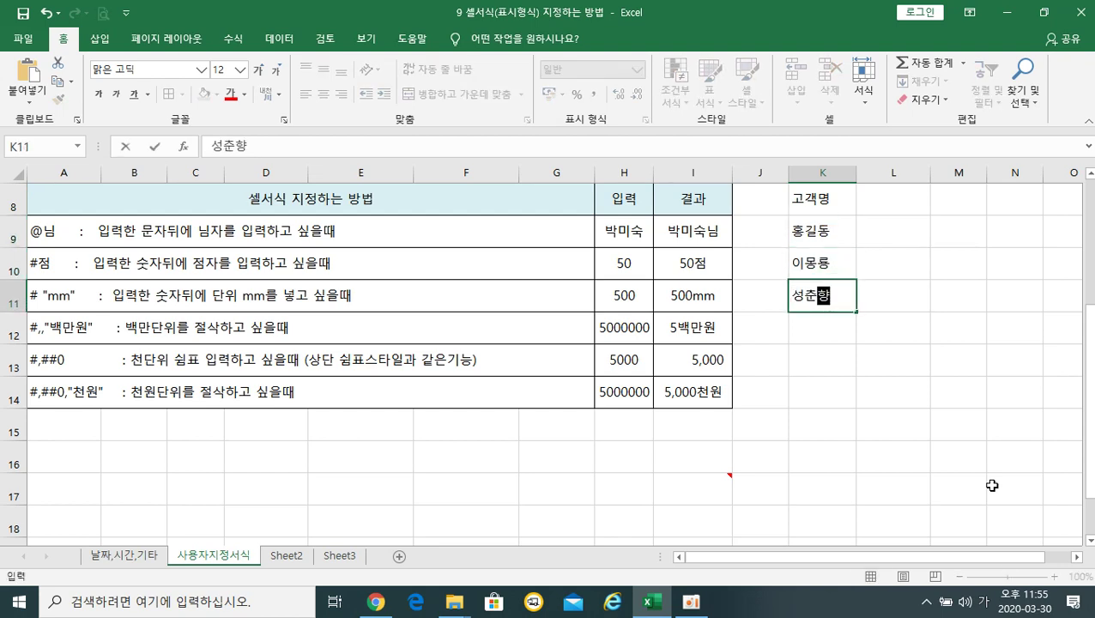
key("Return")
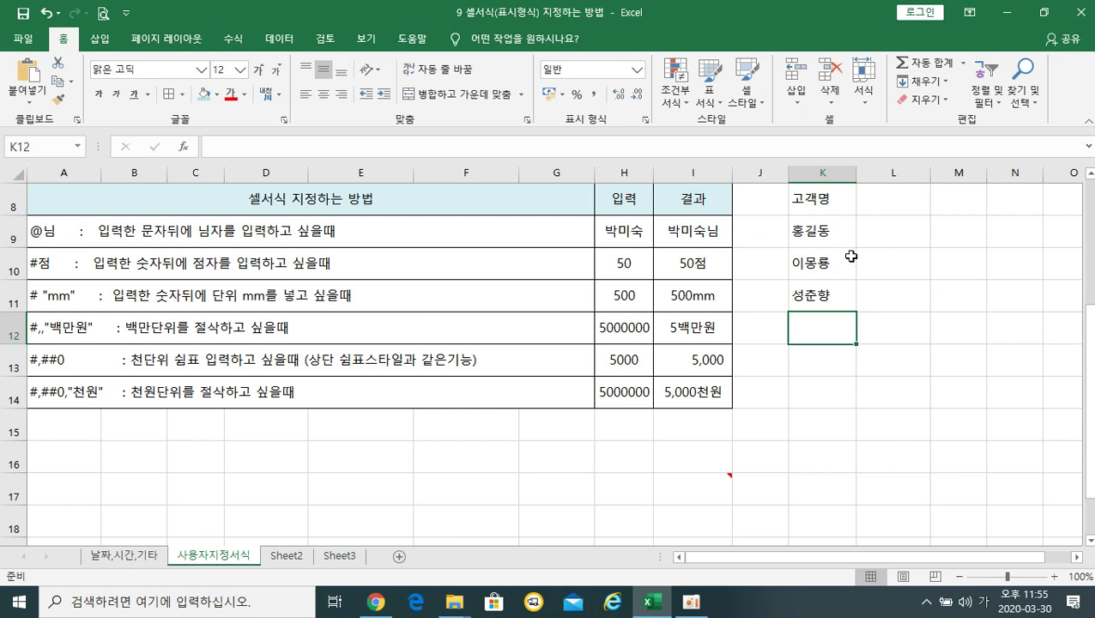
- Apply the custom number format @님 to the customer names in K9:K11
left_click_drag(824, 233, 821, 296)
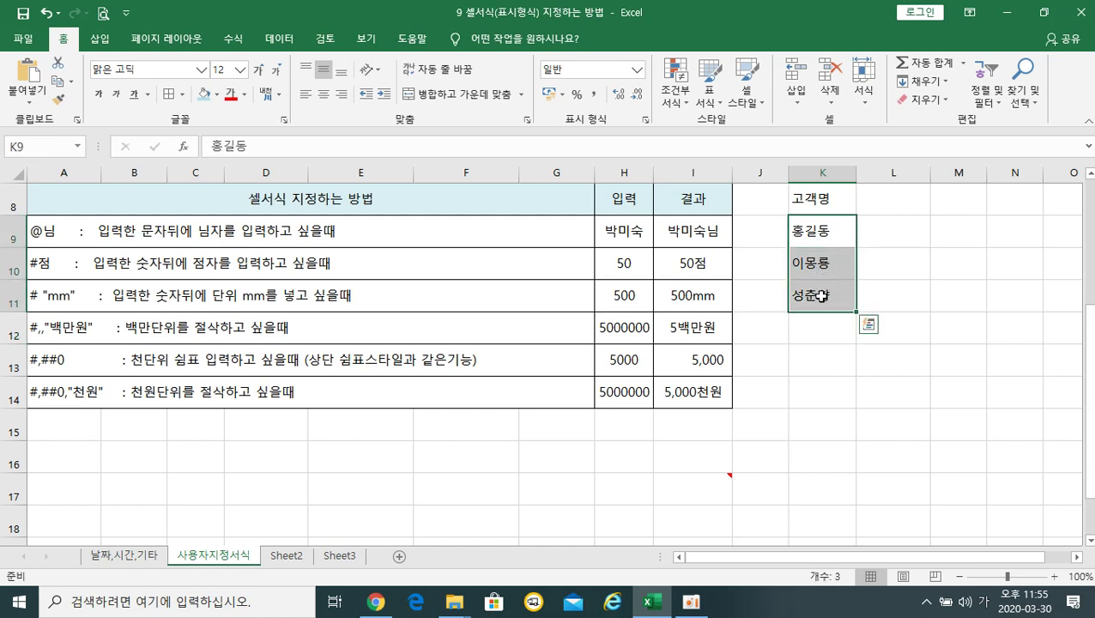
right_click(821, 296)
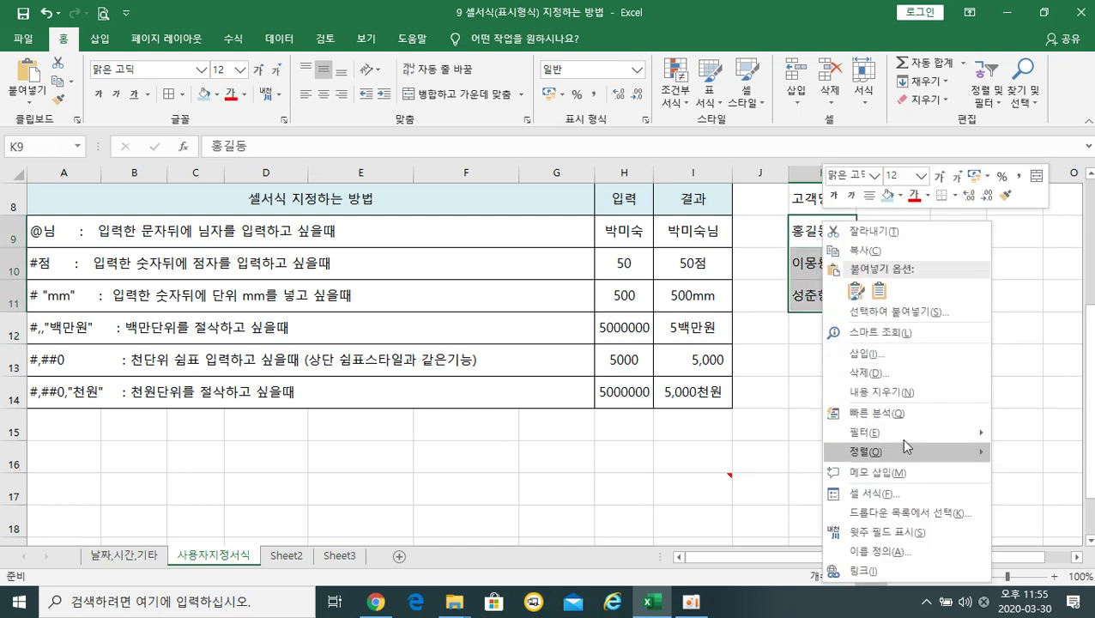
left_click(887, 490)
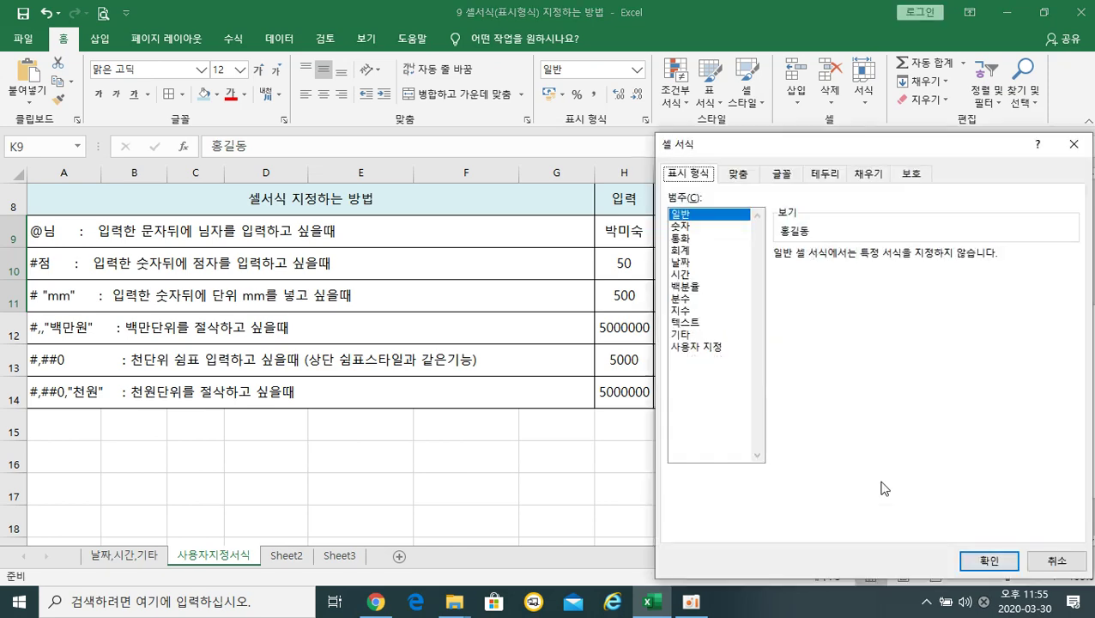
left_click(697, 348)
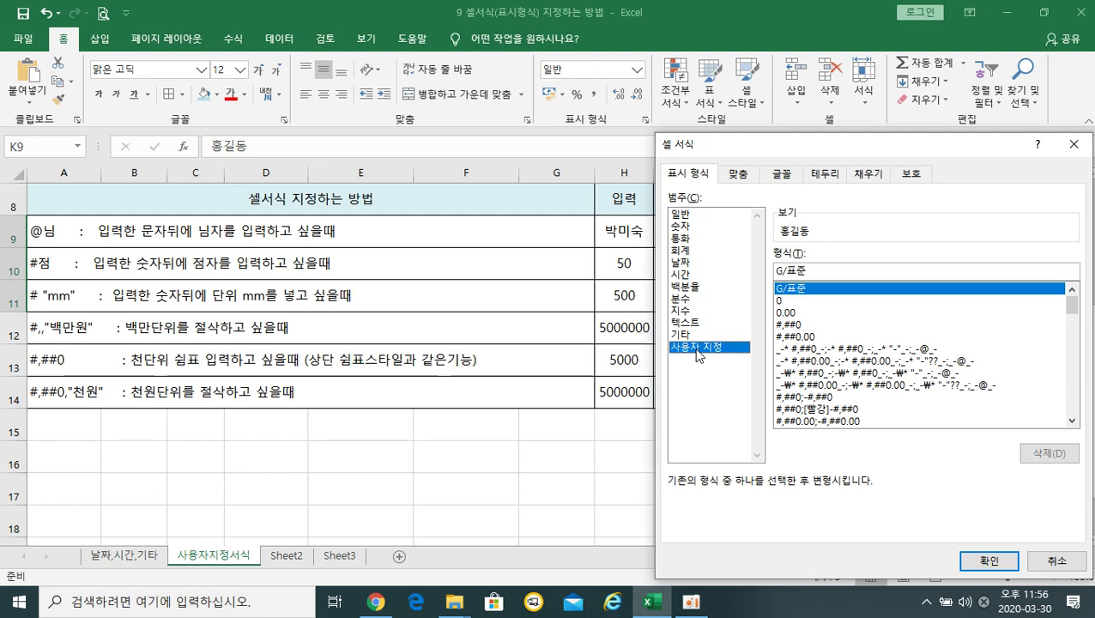
left_click(822, 270)
key("BackSpace")
key("BackSpace")
key("BackSpace")
key("BackSpace")
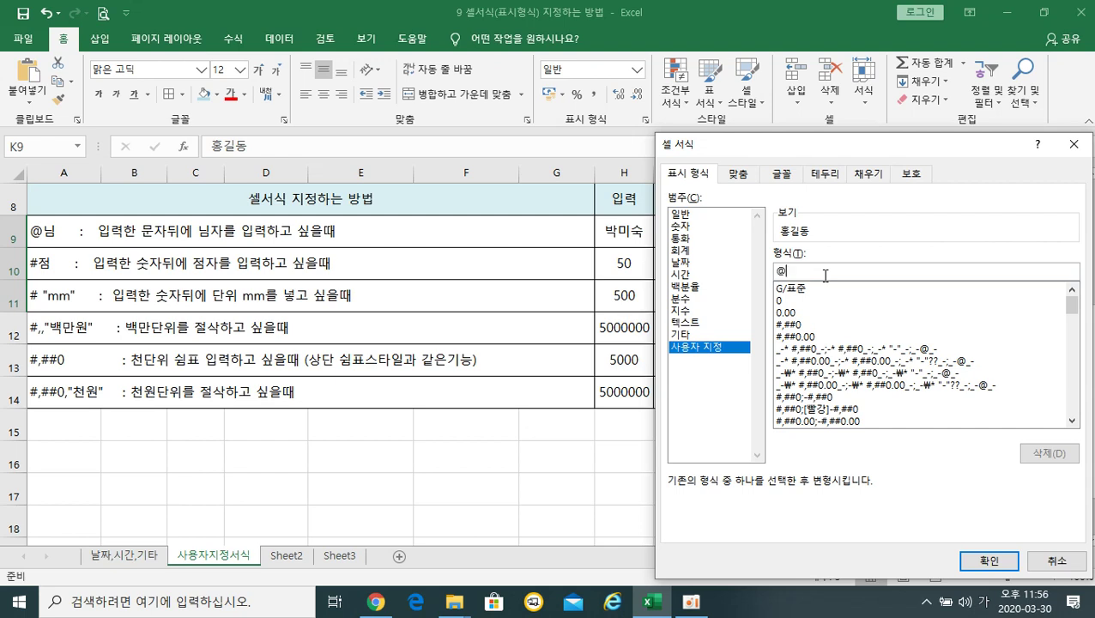
type("@ㄴ")
left_click(990, 559)
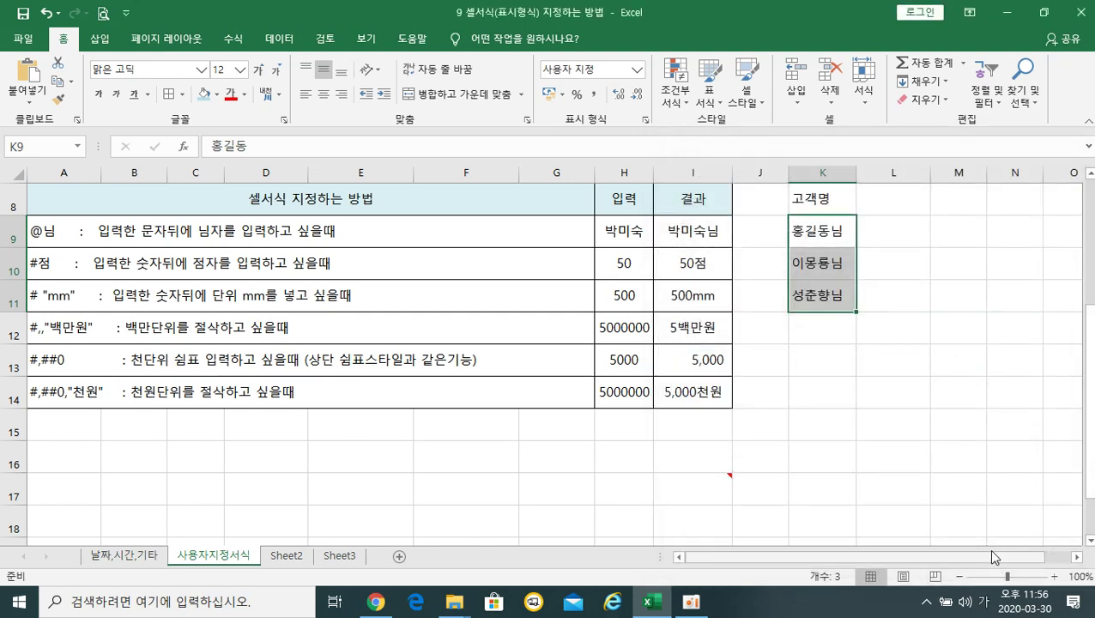
- Enter the header 꽃 in L8, with 개나리 in L9 and 장미 in L10
left_click(903, 243)
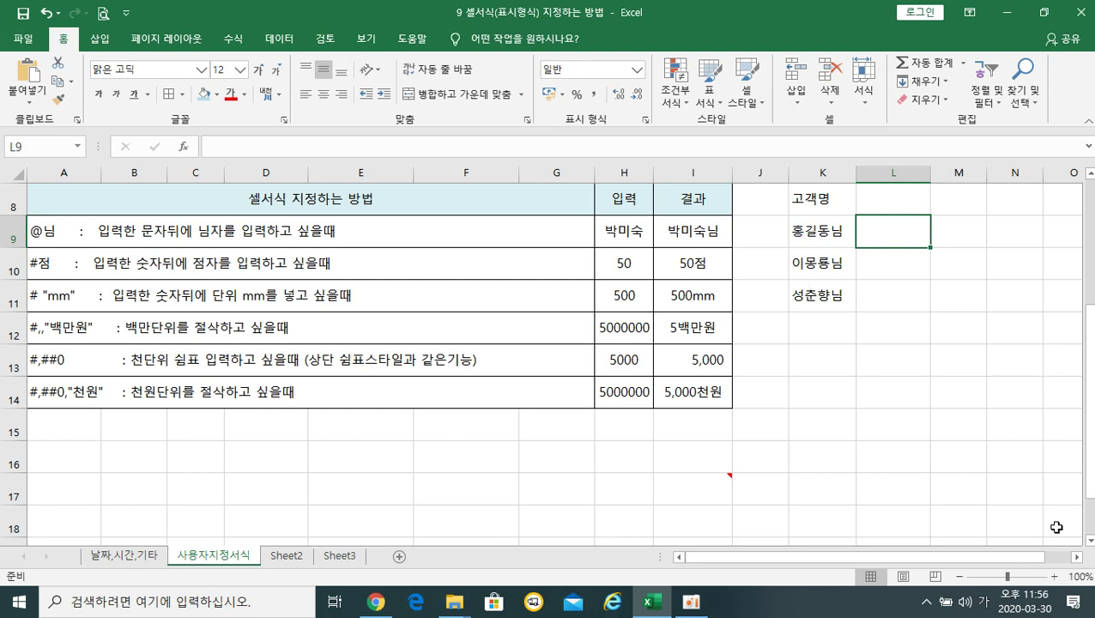
key("Up")
type("꽃")
key("Return")
type("개나리")
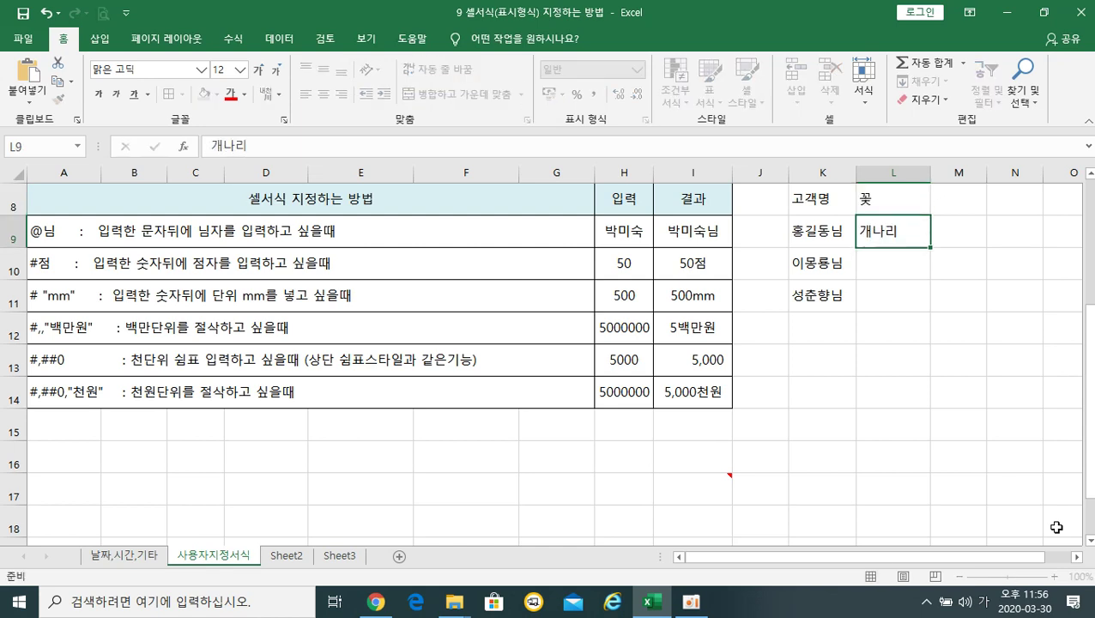
key("Return")
type("장ㅁㅣ")
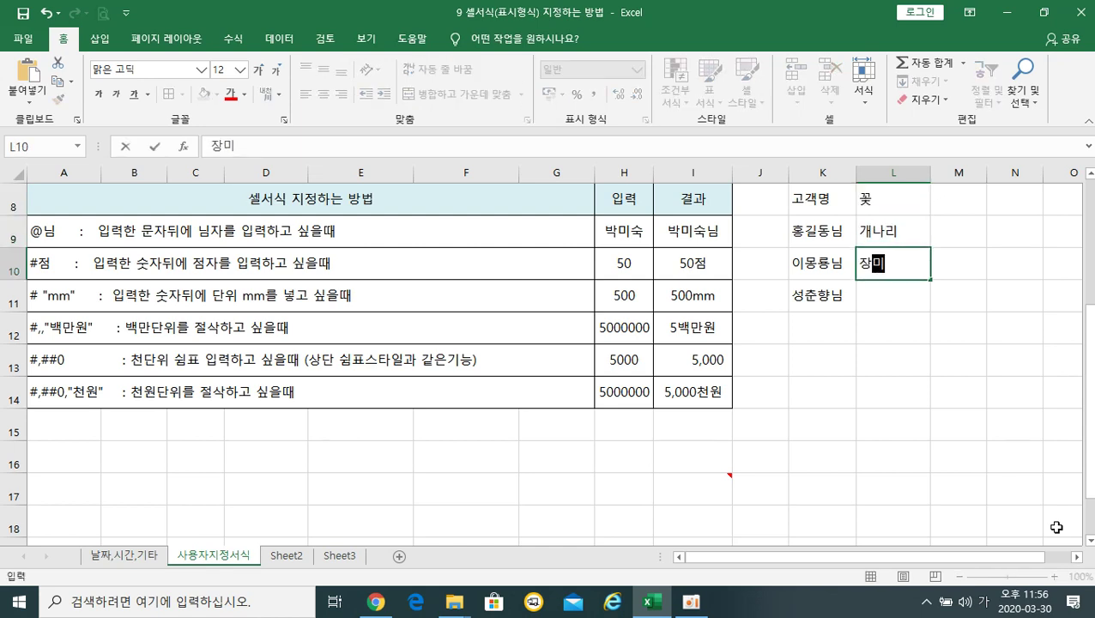
key("Return")
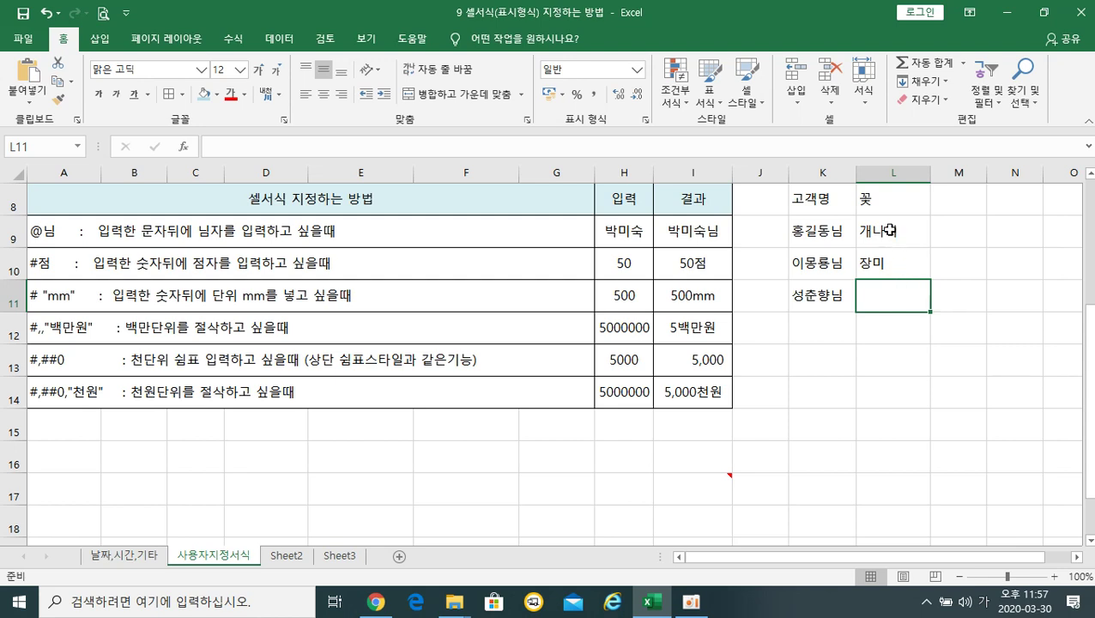
- Apply the custom number format @꽃 to L9:L11 and inspect the stored contents of L9 and L10
left_click_drag(890, 230, 890, 289)
left_click(948, 230)
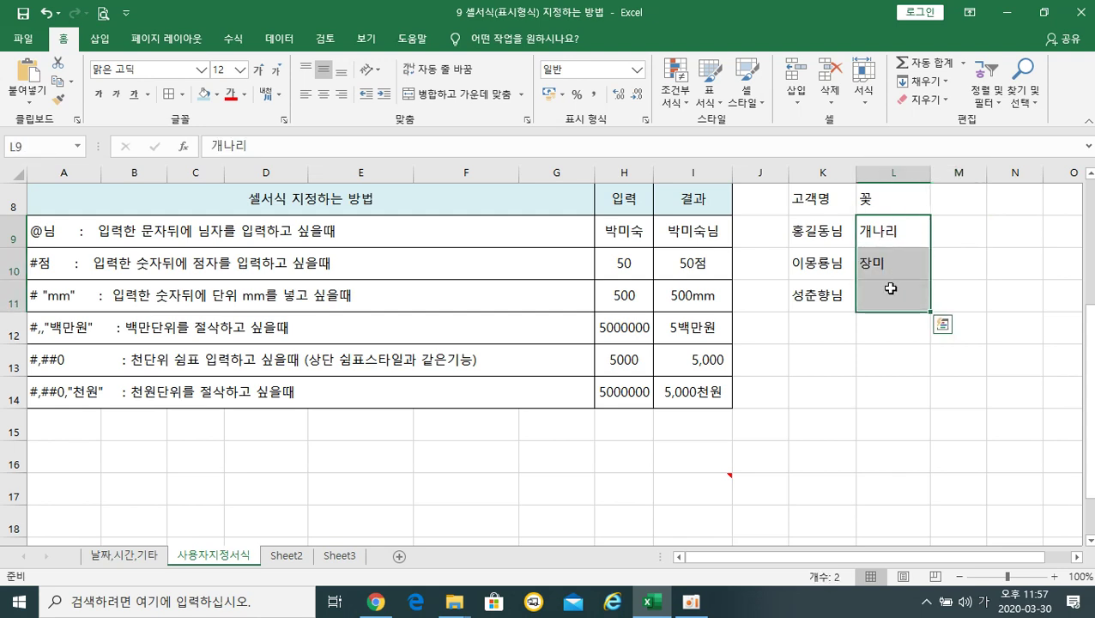
right_click(892, 298)
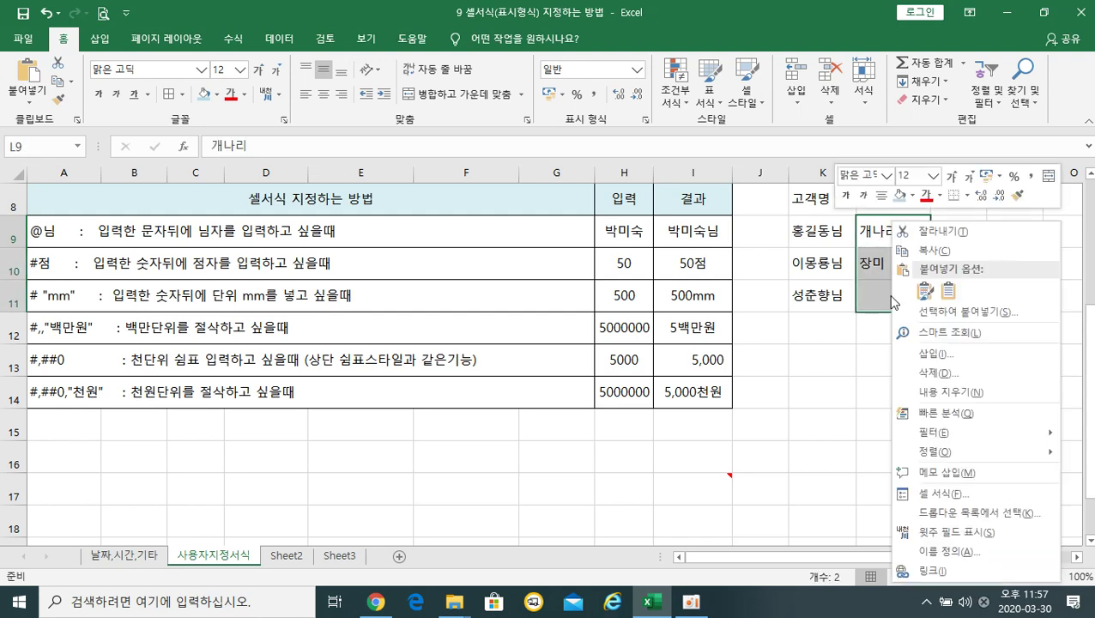
left_click(948, 494)
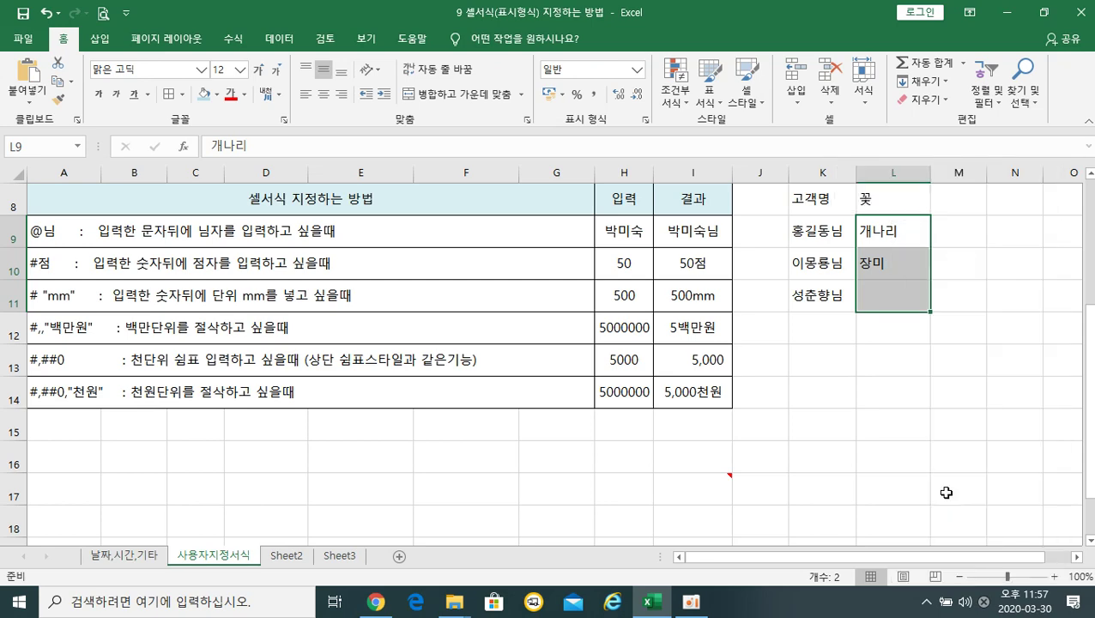
left_click(700, 347)
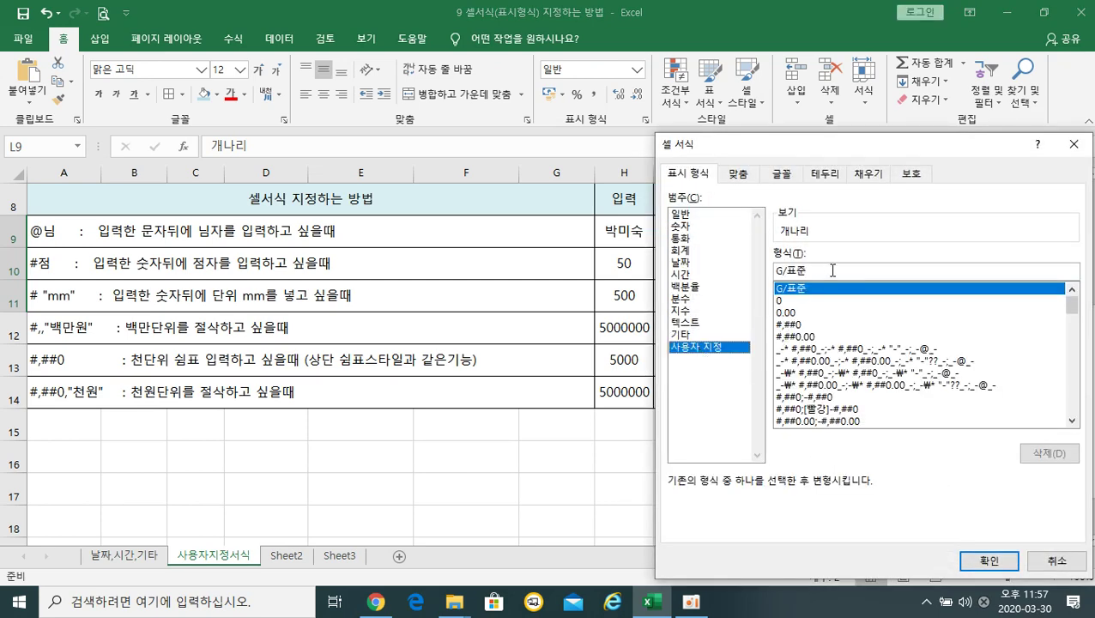
key("BackSpace")
key("BackSpace")
key("BackSpace")
key("BackSpace")
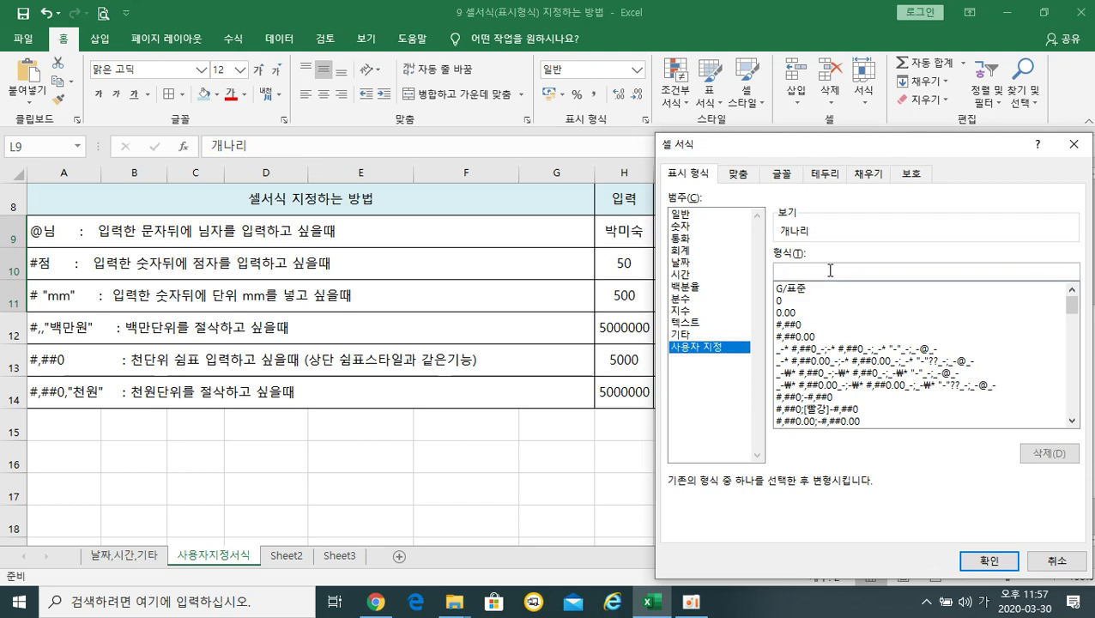
type("@")
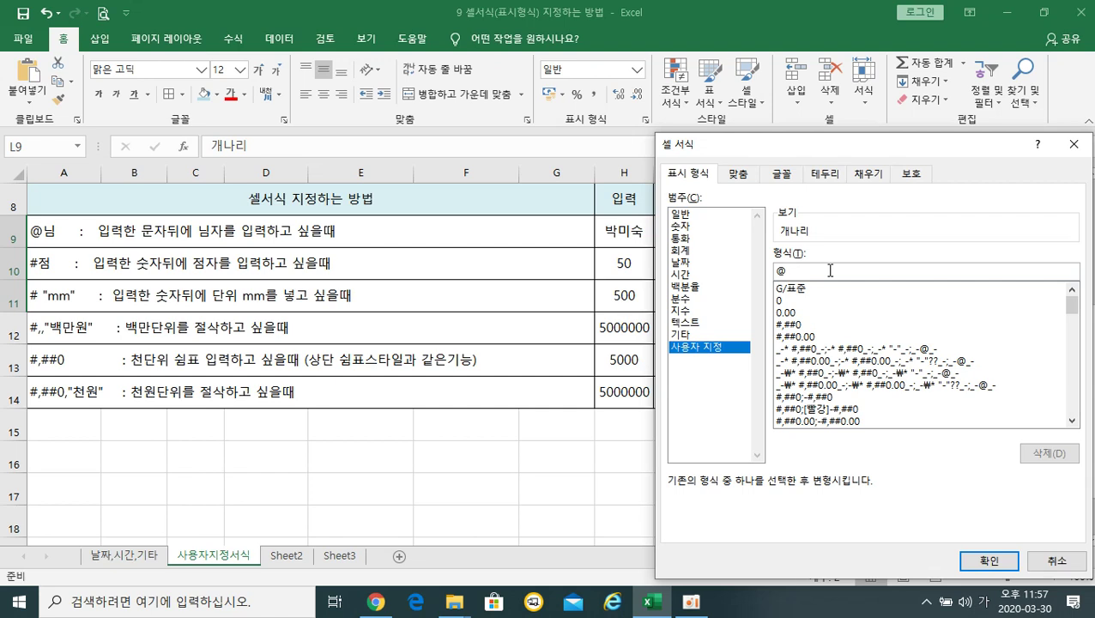
type("꽃")
left_click(990, 563)
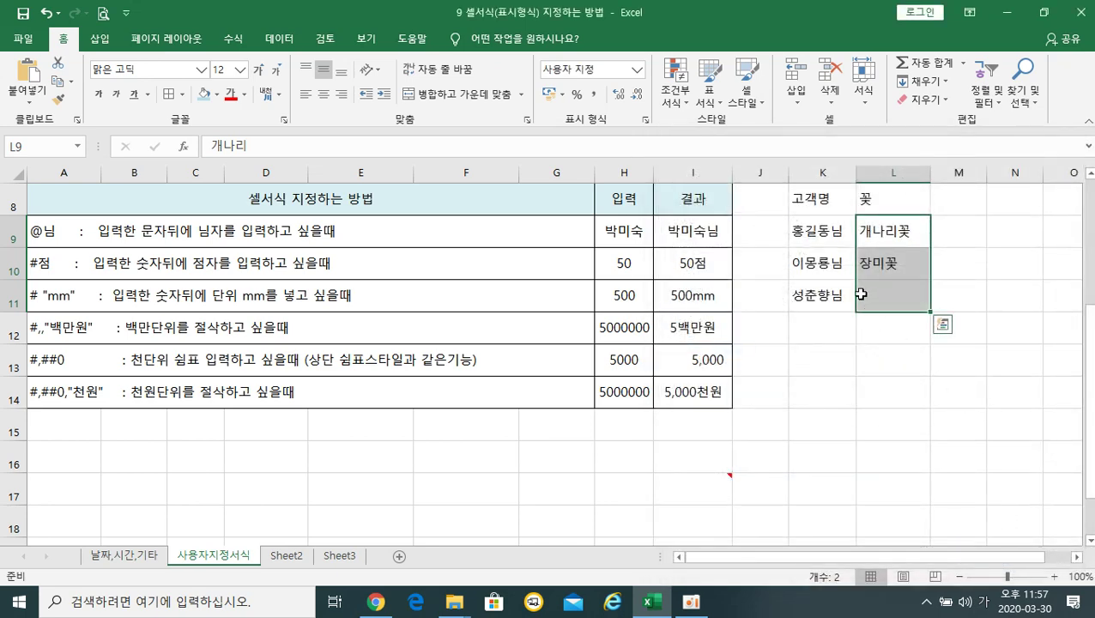
left_click(882, 230)
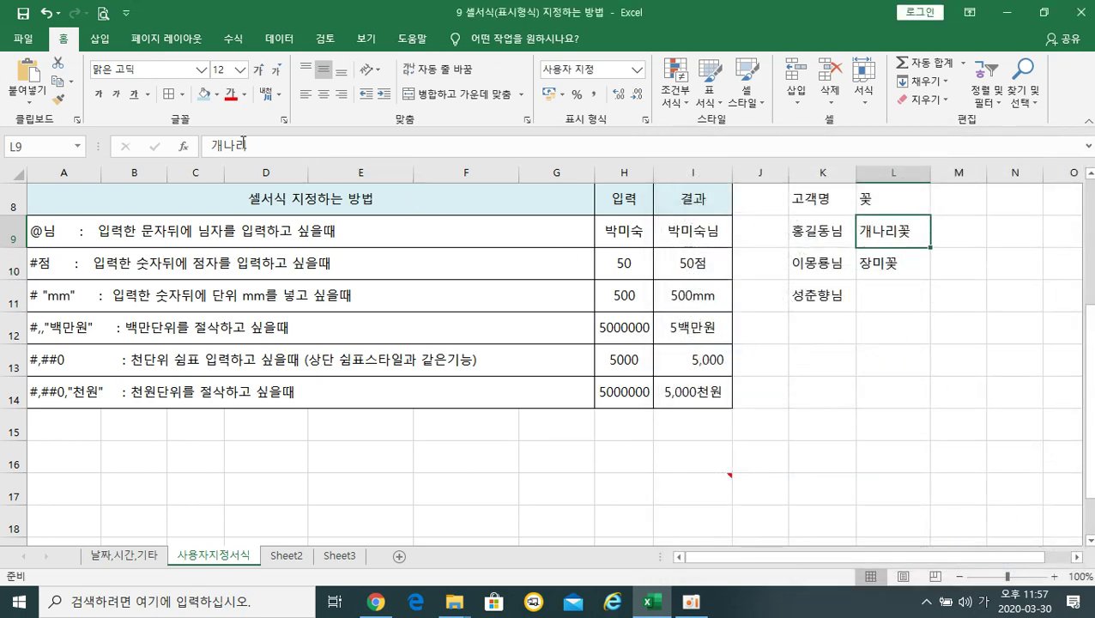
left_click(917, 260)
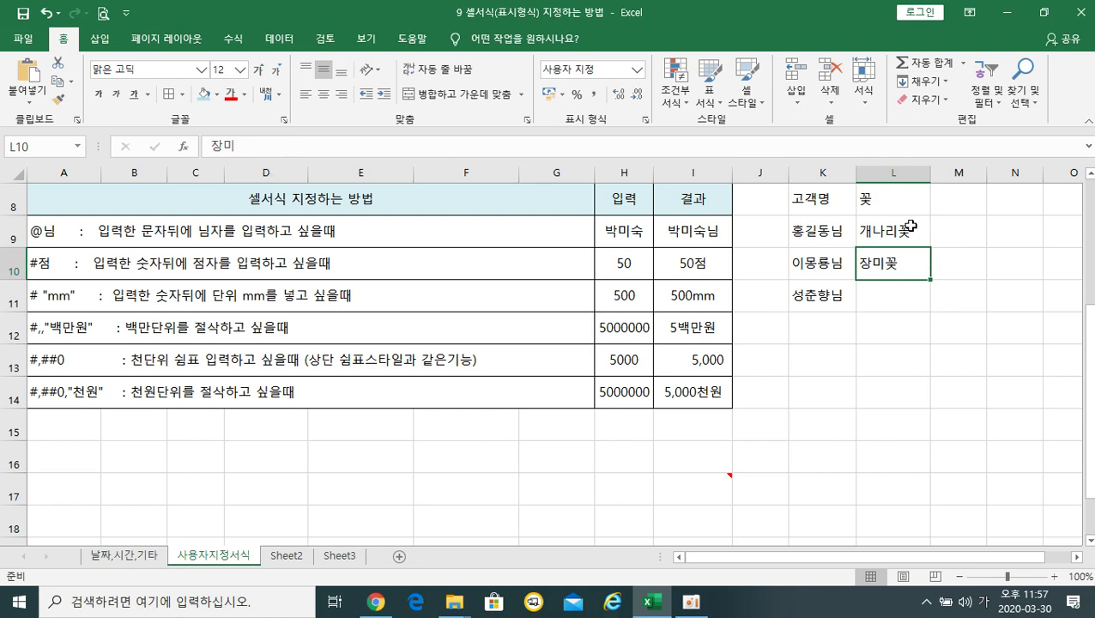
left_click(901, 297)
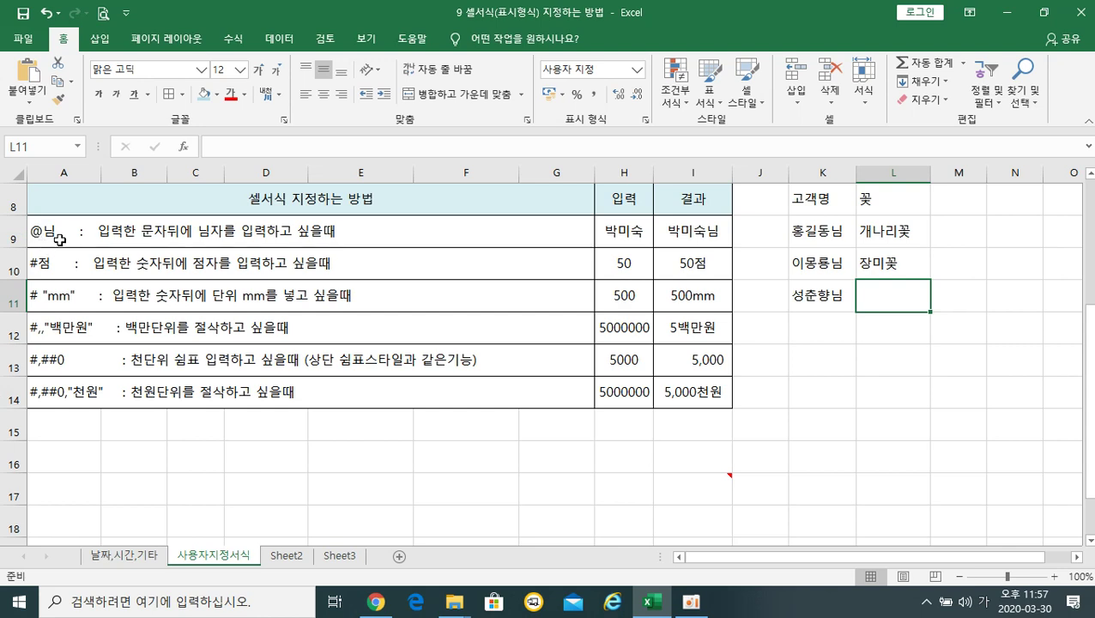
- Enter the header 점수 in M8 and the scores 70, 80 and 50 in M9:M11
left_click(949, 206)
type("점수")
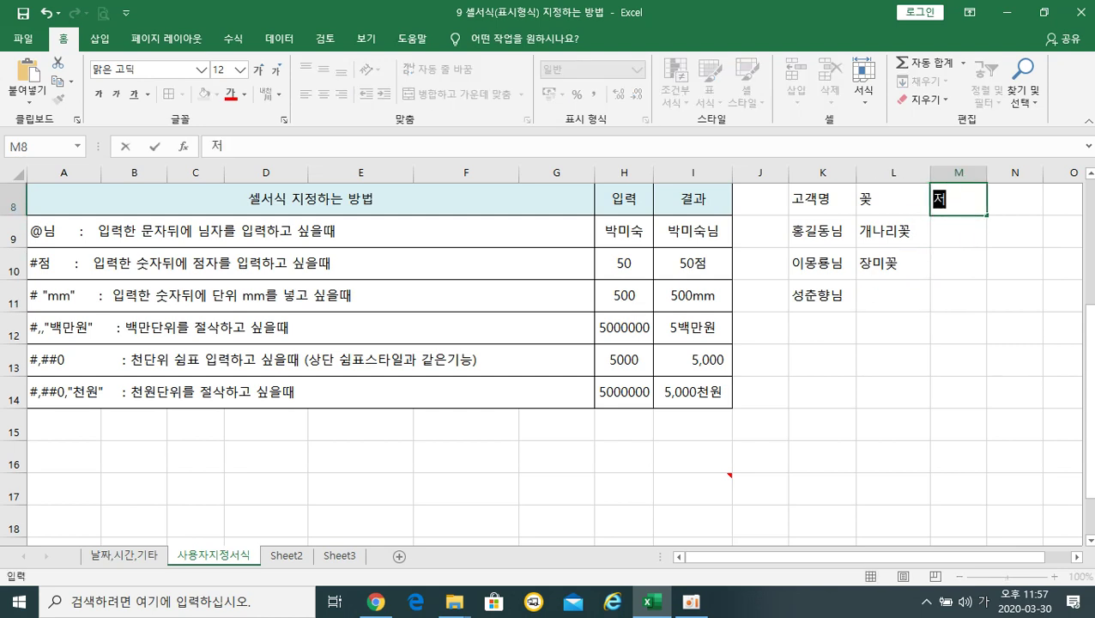
key("Return")
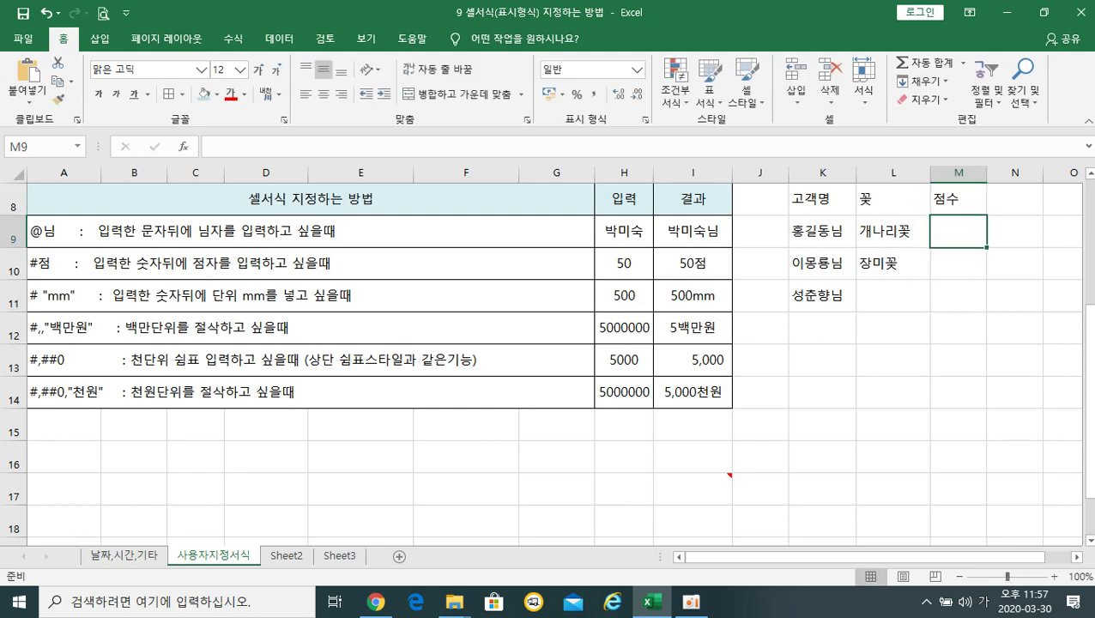
type("70")
key("Return")
type("80")
key("Return")
type("0")
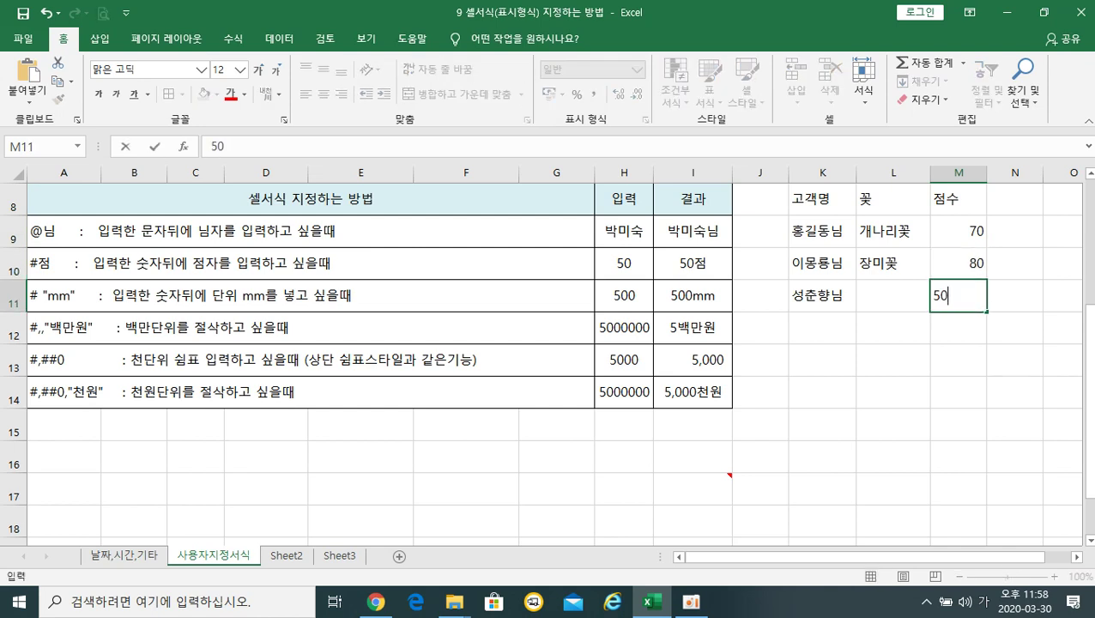
key("Return")
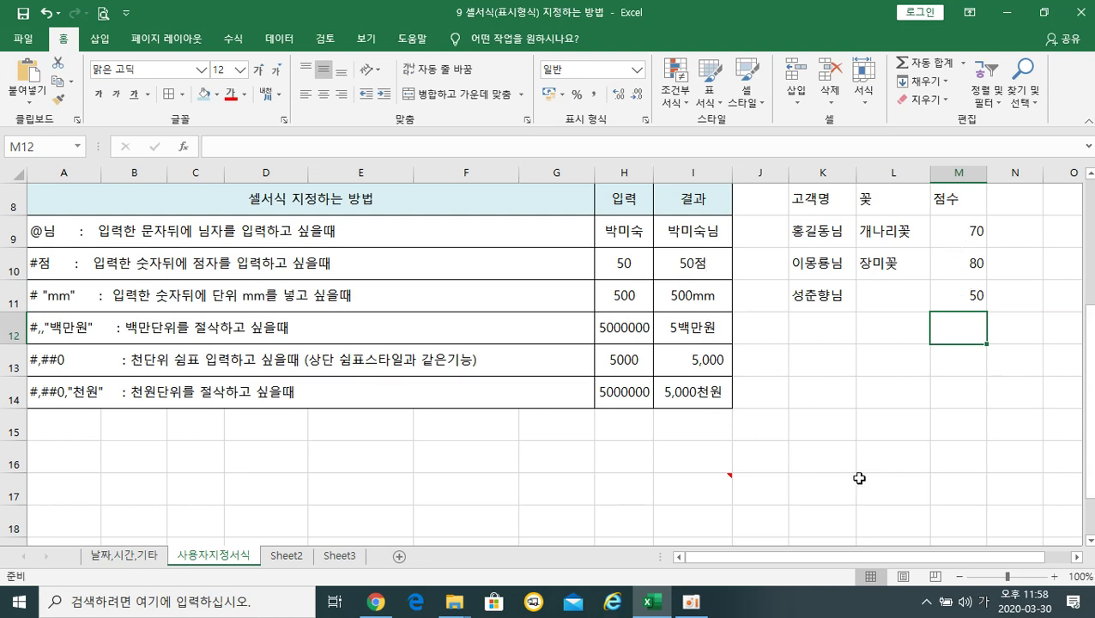
- Apply the custom number format #점수 to the scores in M9:M11
left_click_drag(949, 228, 958, 297)
right_click(959, 298)
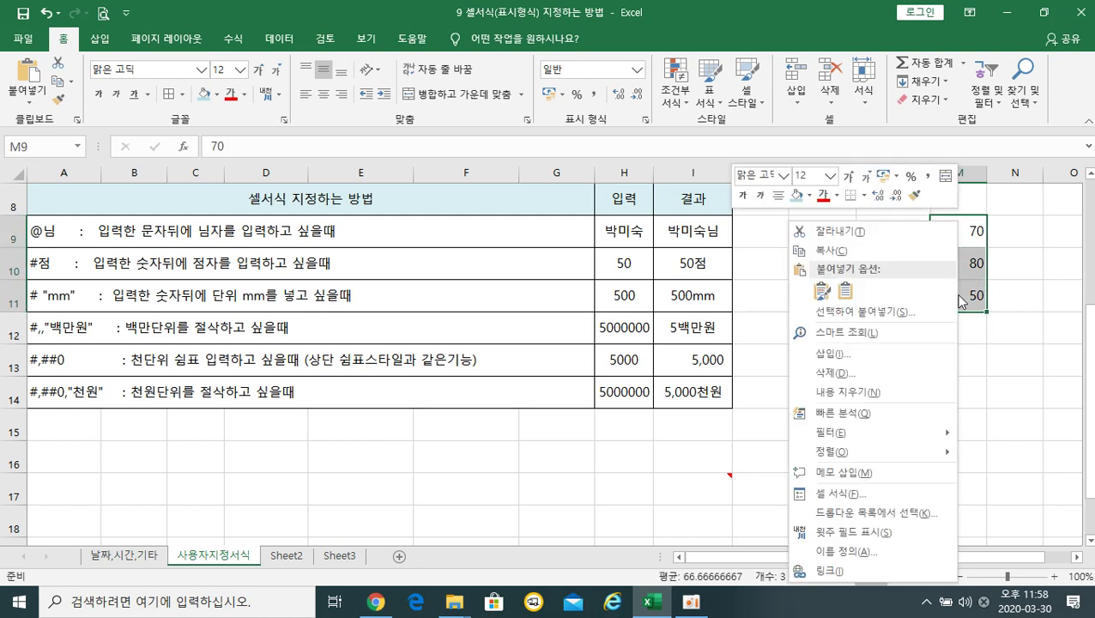
left_click(858, 498)
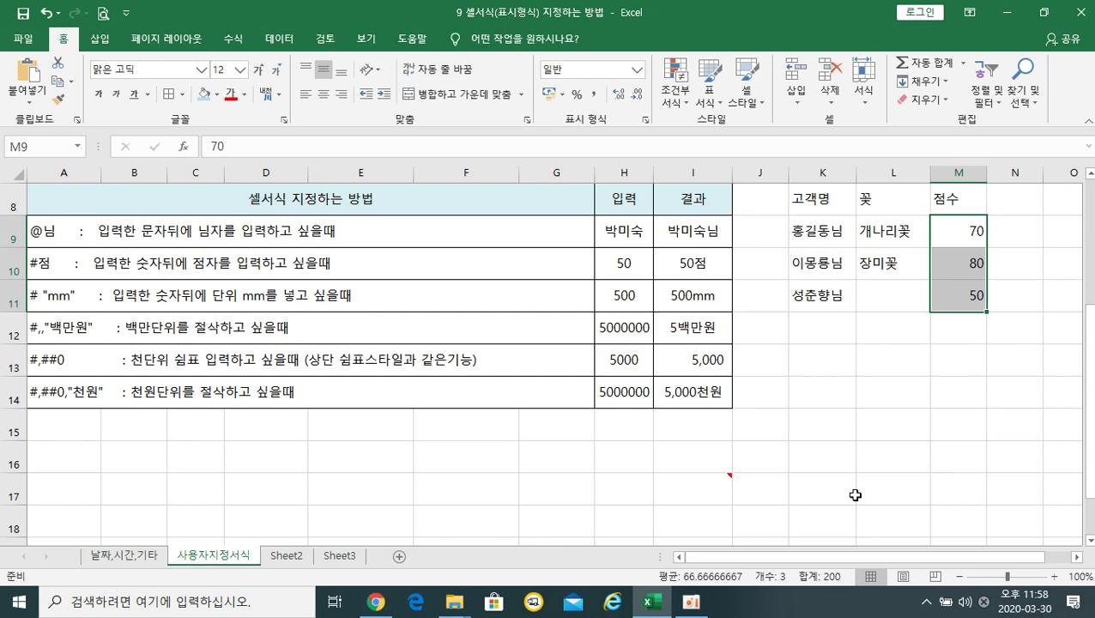
left_click(685, 348)
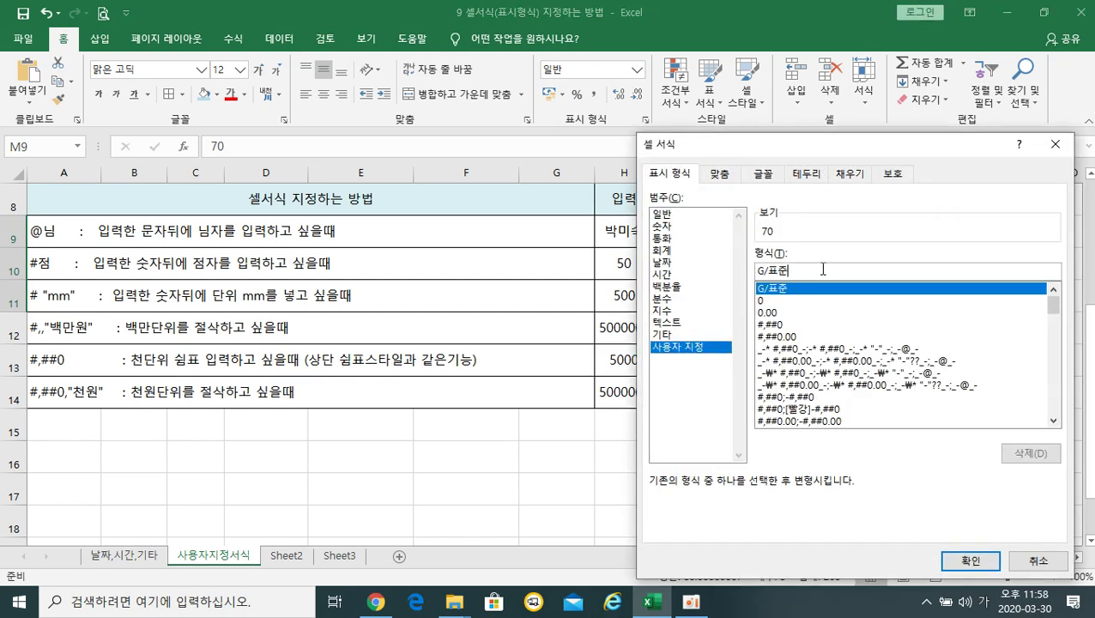
left_click(822, 270)
key("BackSpace")
key("BackSpace")
key("BackSpace")
key("BackSpace")
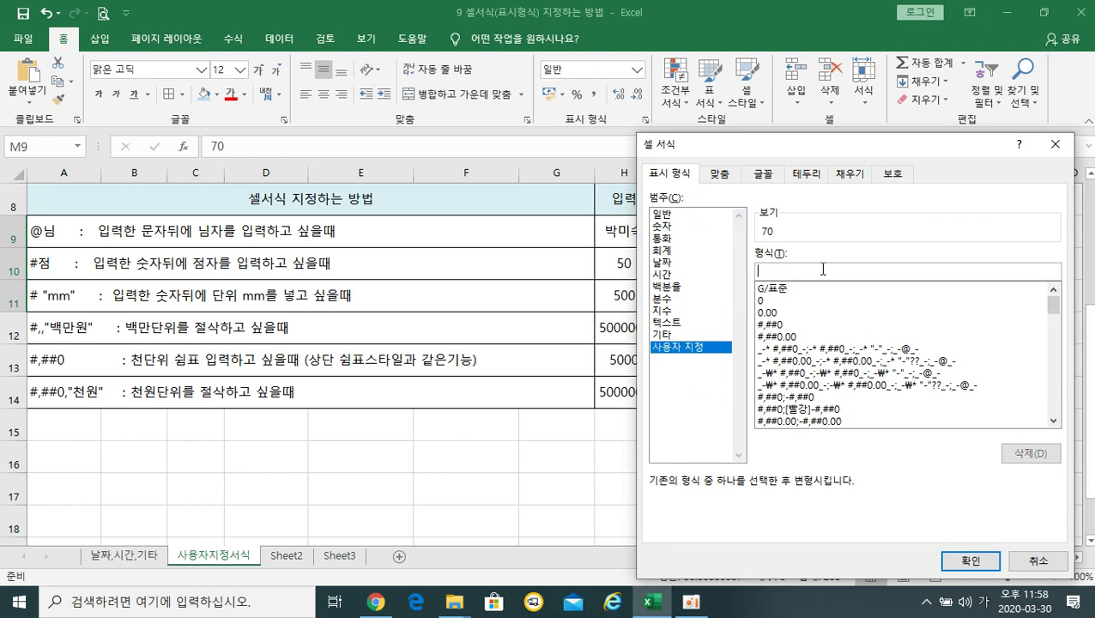
type("#")
type("점수")
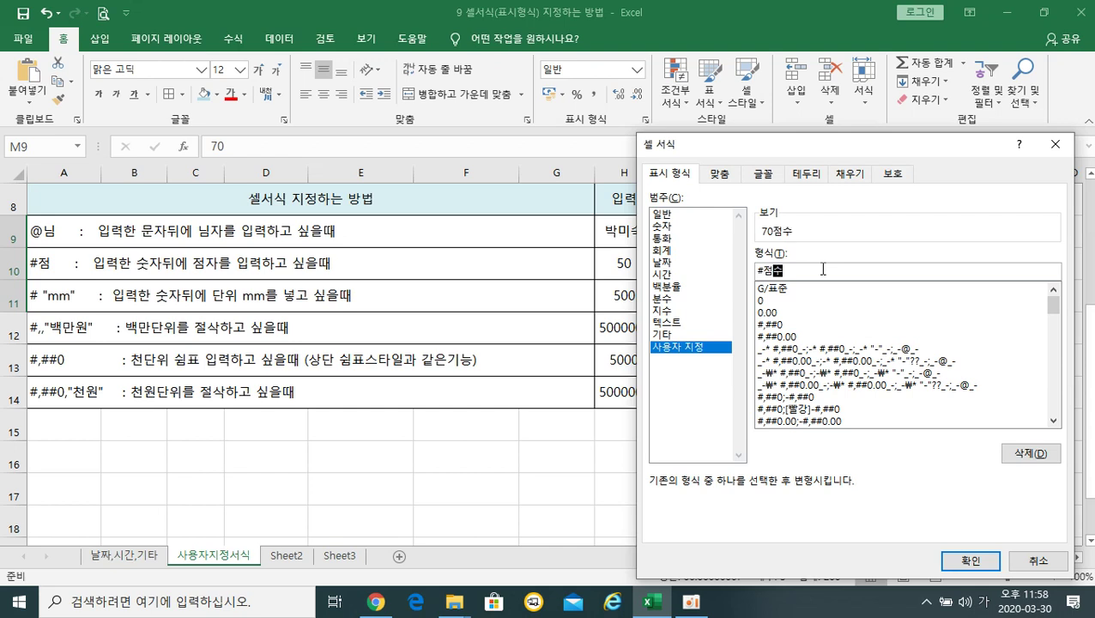
left_click(974, 561)
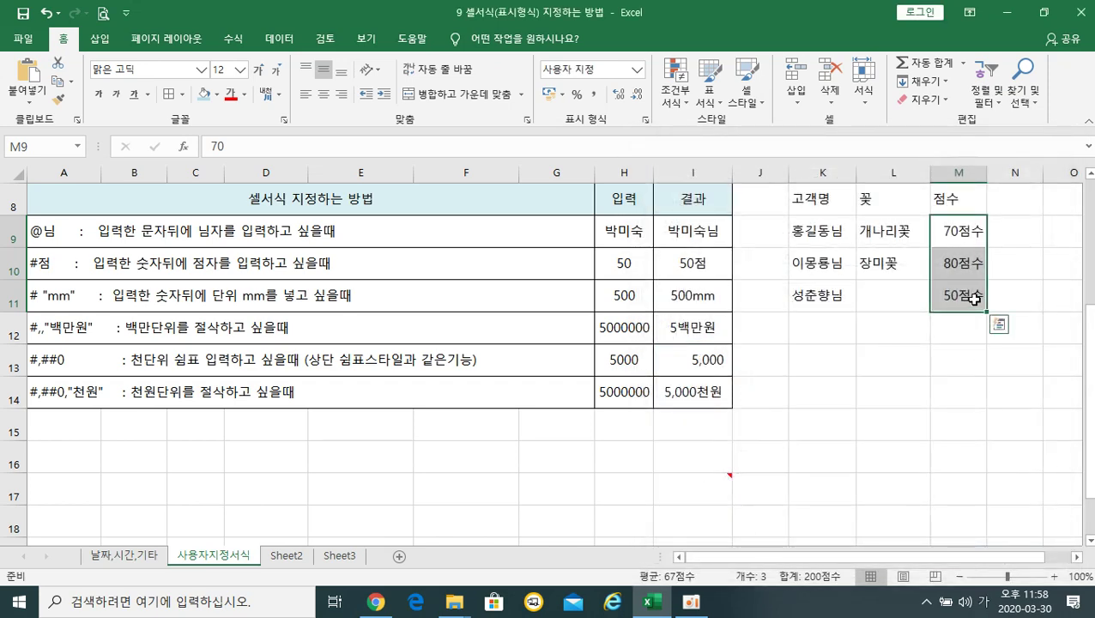
- Shorten the custom number format of M9:M11 to #"점" and inspect the stored contents of each score cell
right_click(944, 237)
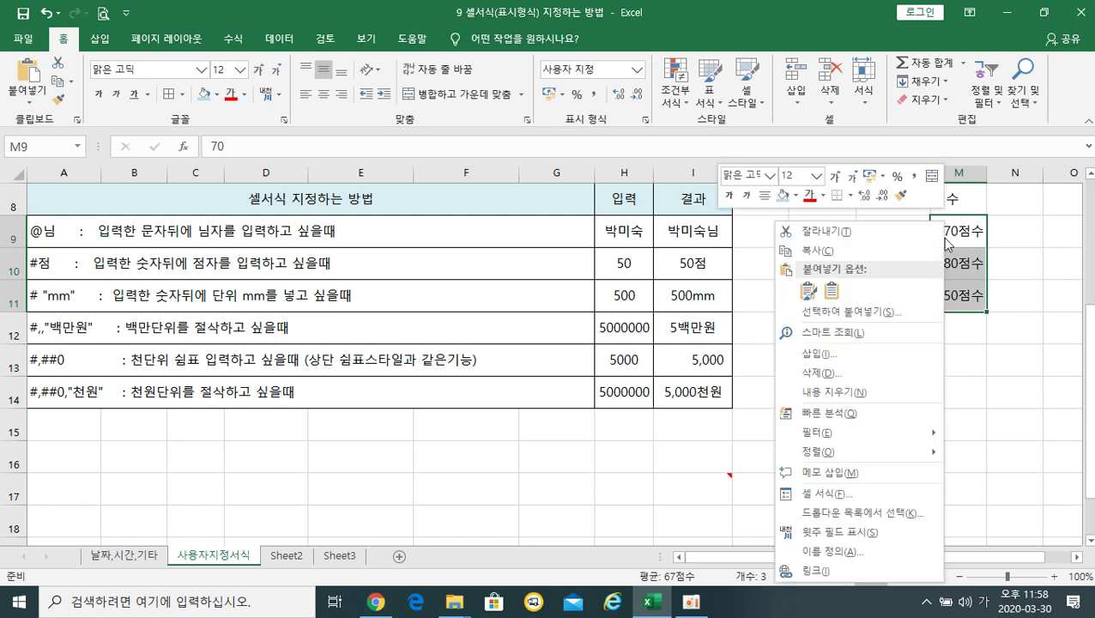
left_click(884, 498)
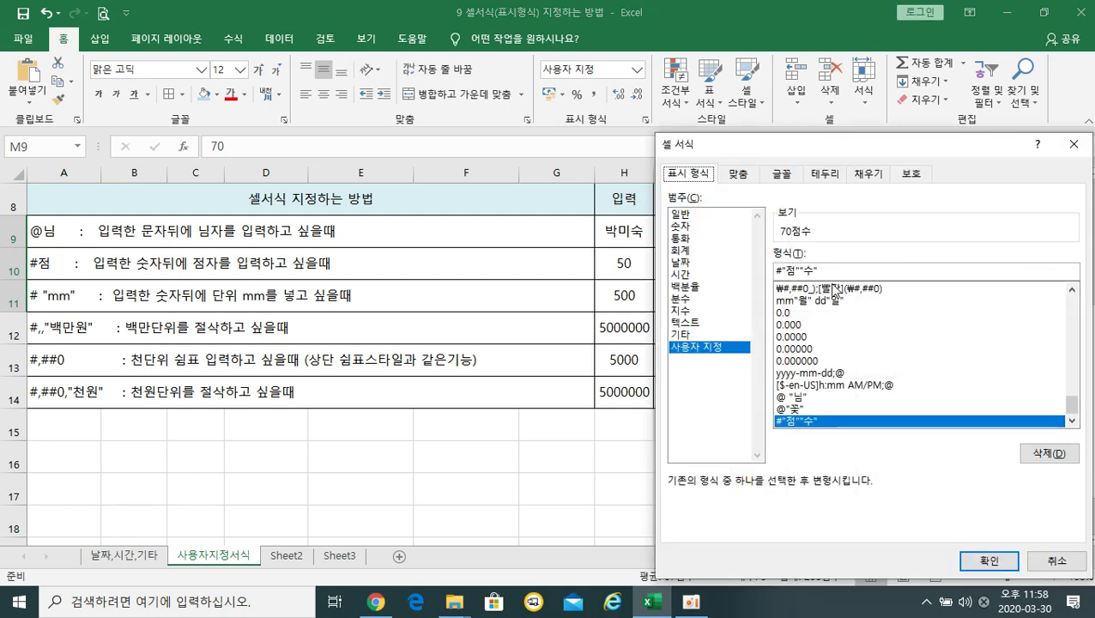
left_click(839, 271)
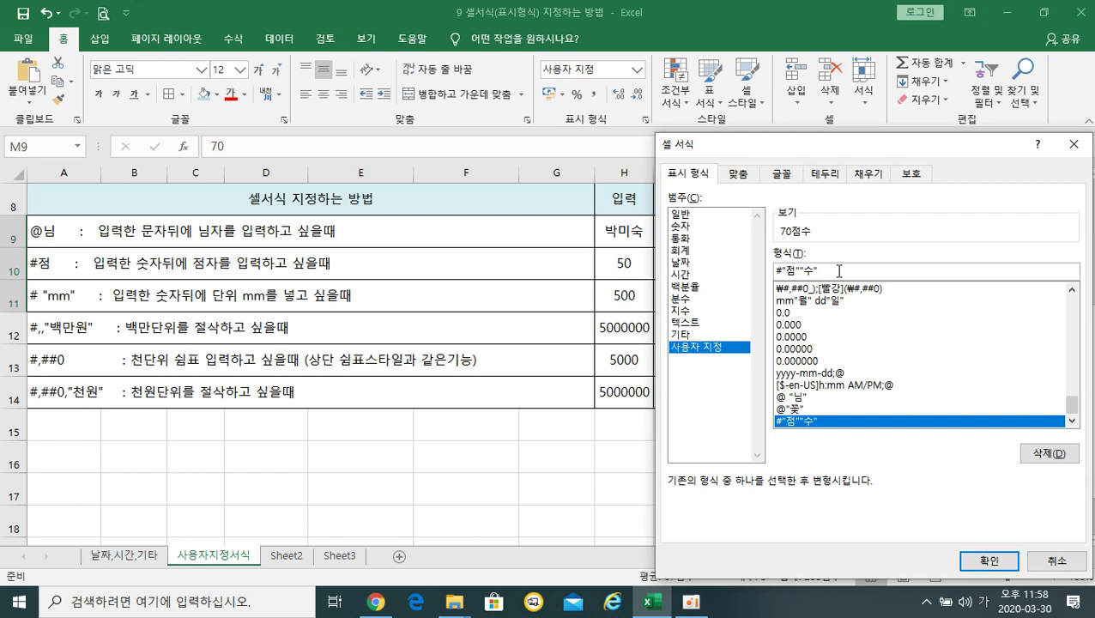
key("BackSpace")
key("BackSpace")
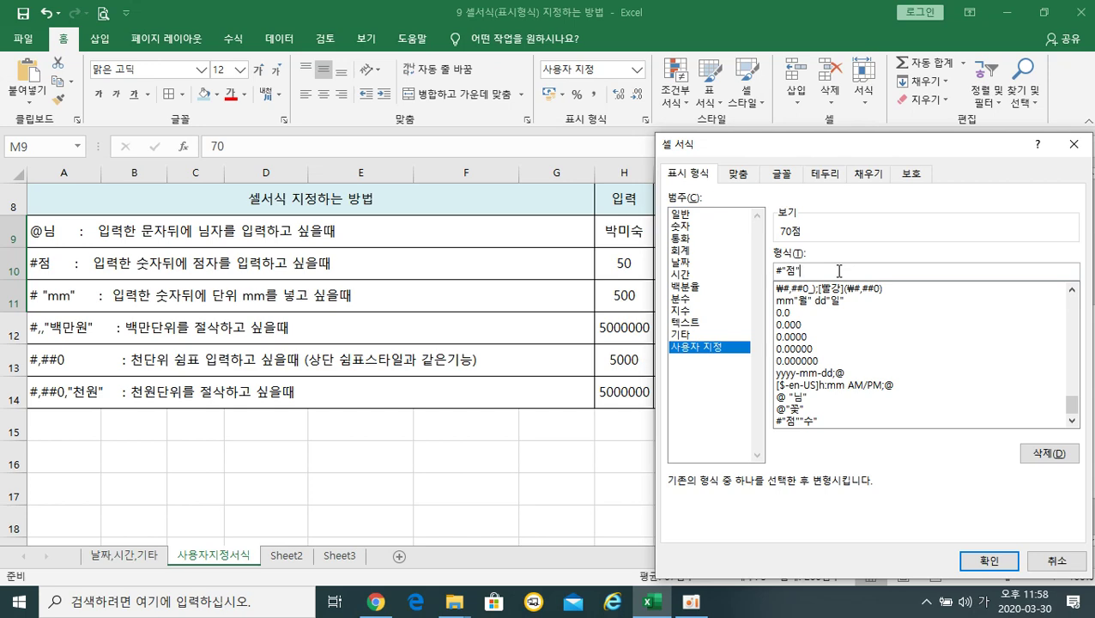
key("Return")
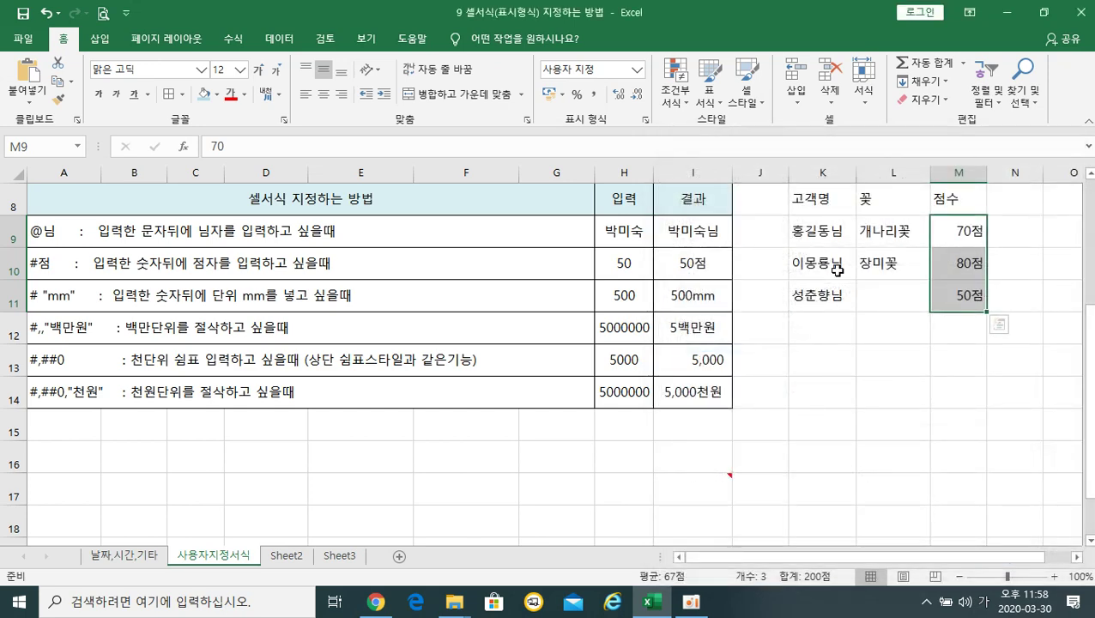
left_click(954, 240)
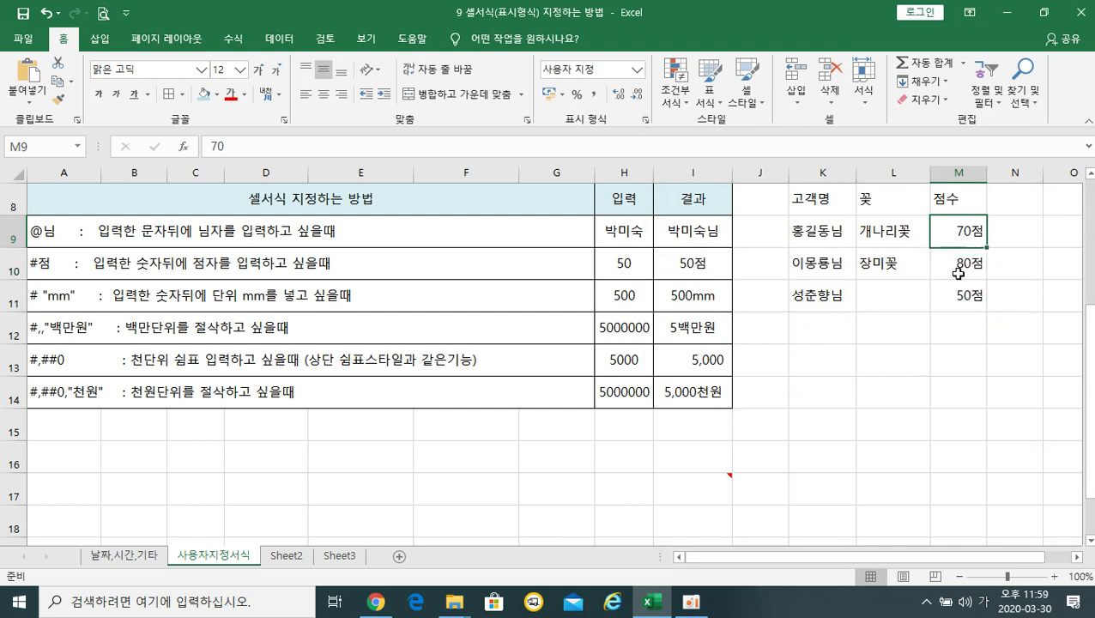
left_click(955, 268)
left_click(959, 301)
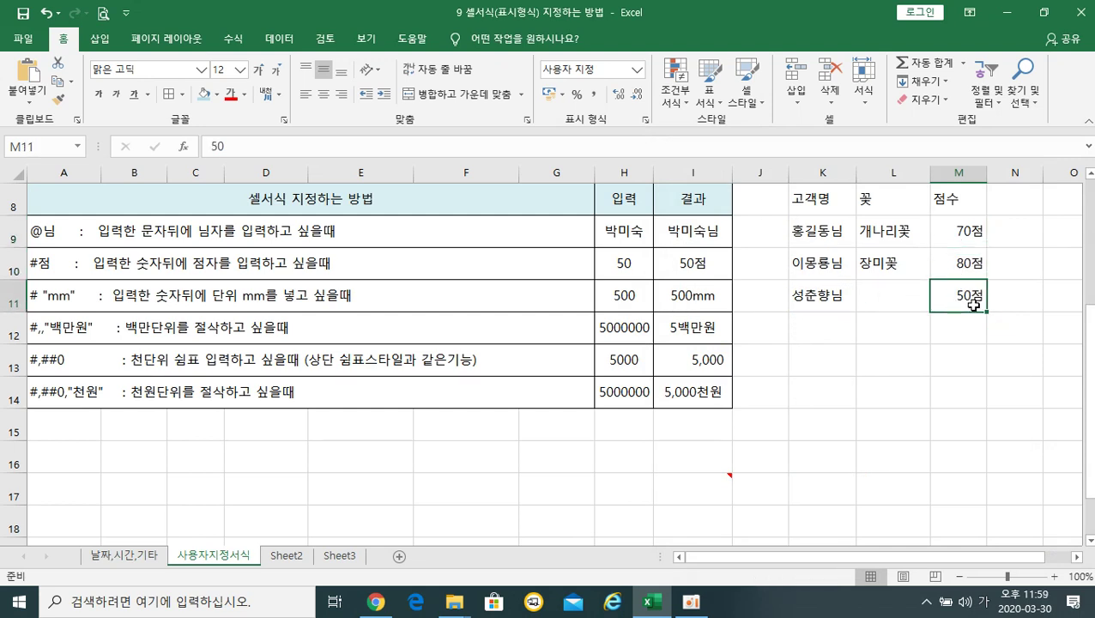
- Enter the header 강수량 in N8 and the rainfall values 100, 500 and 300 in N9:N11
left_click(1017, 201)
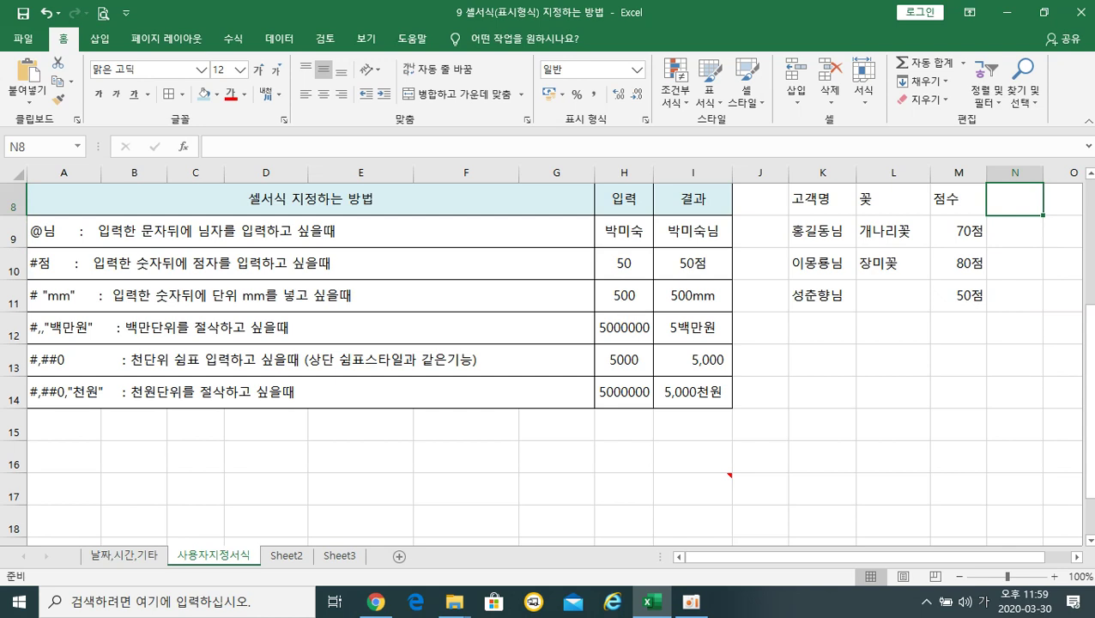
type("강수량")
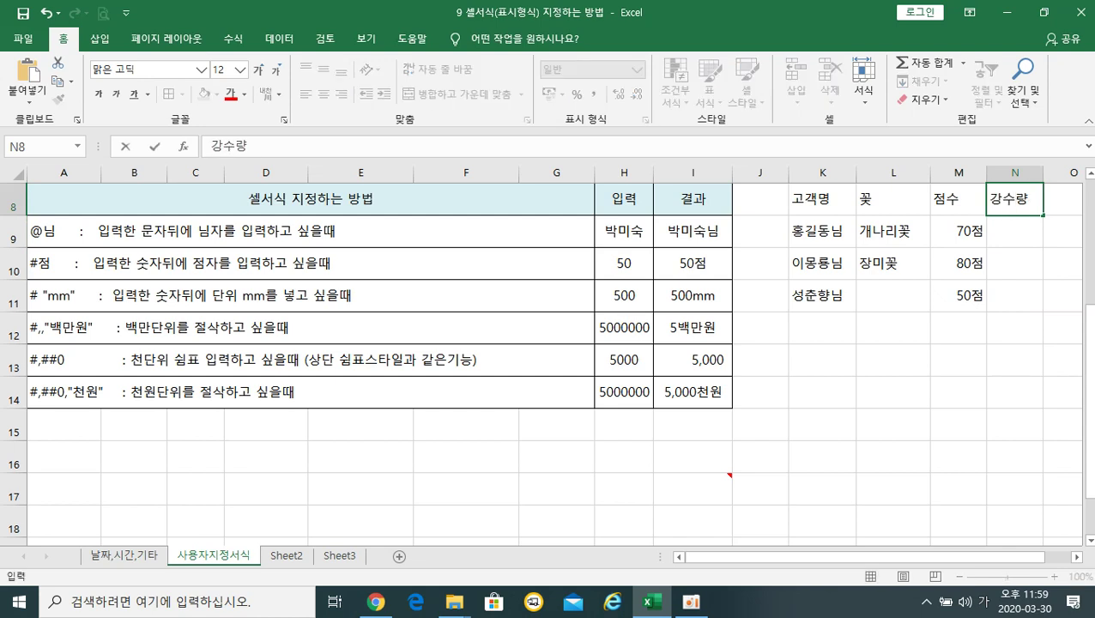
key("Return")
type("100")
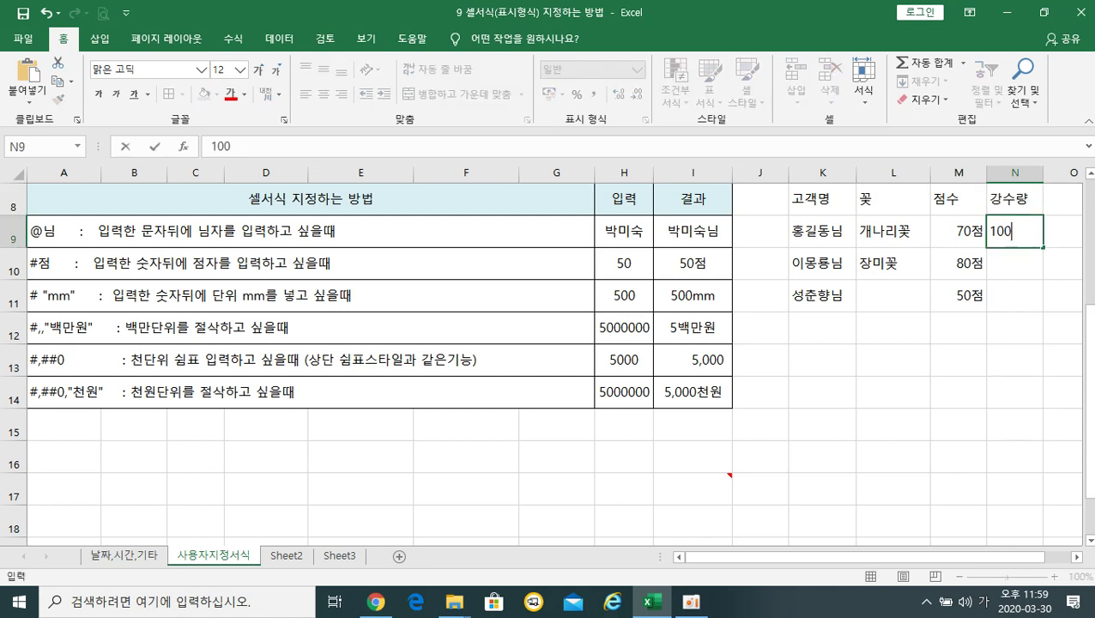
key("Return")
type("500")
key("Return")
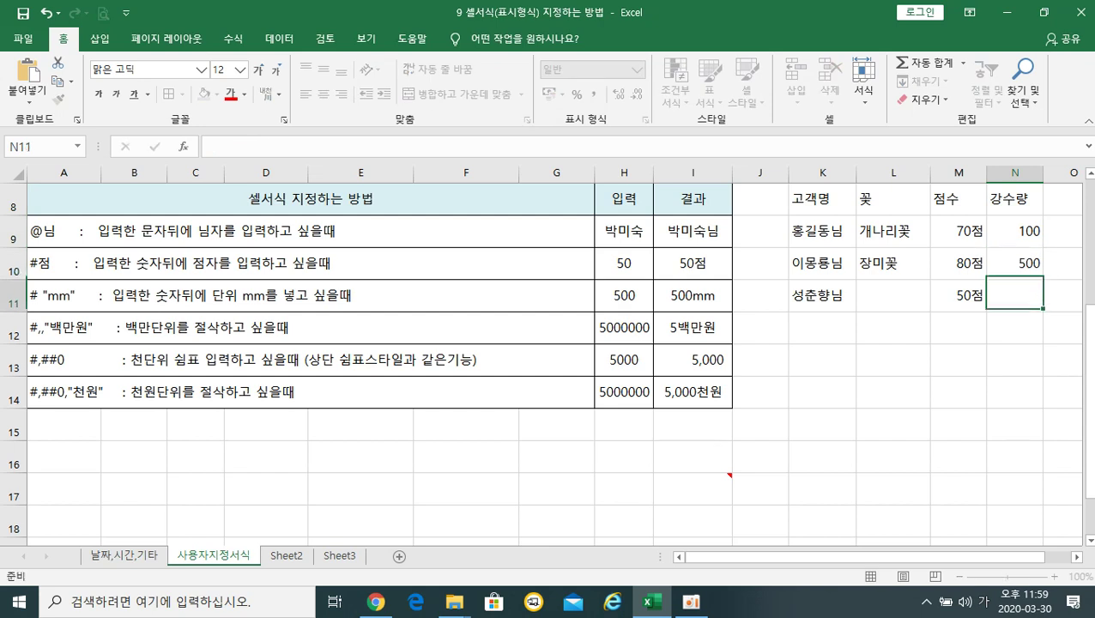
type("300")
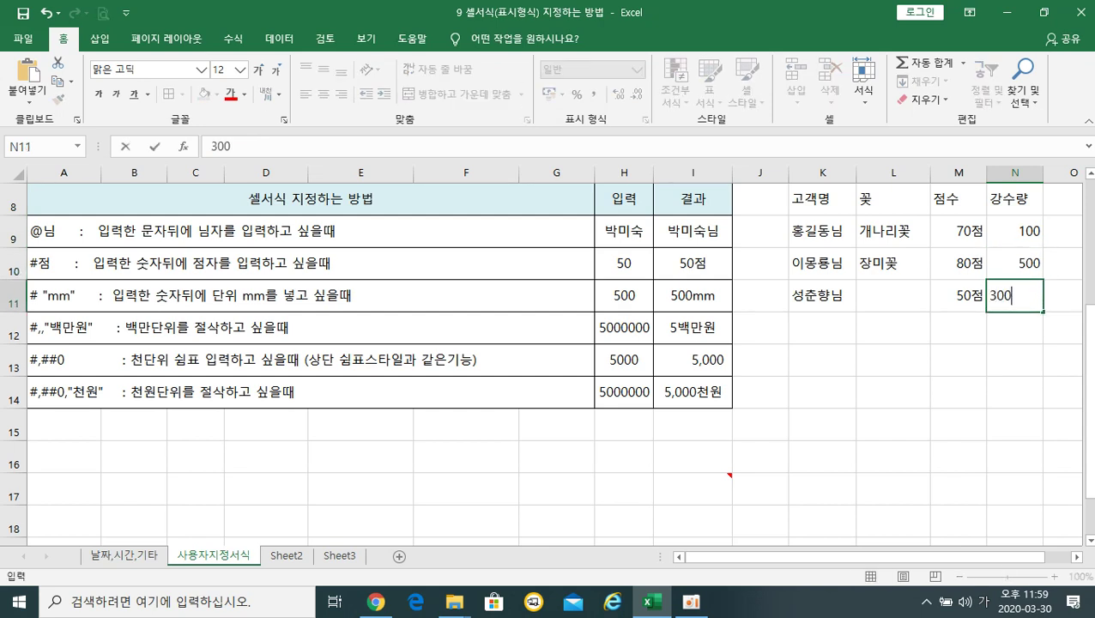
key("Return")
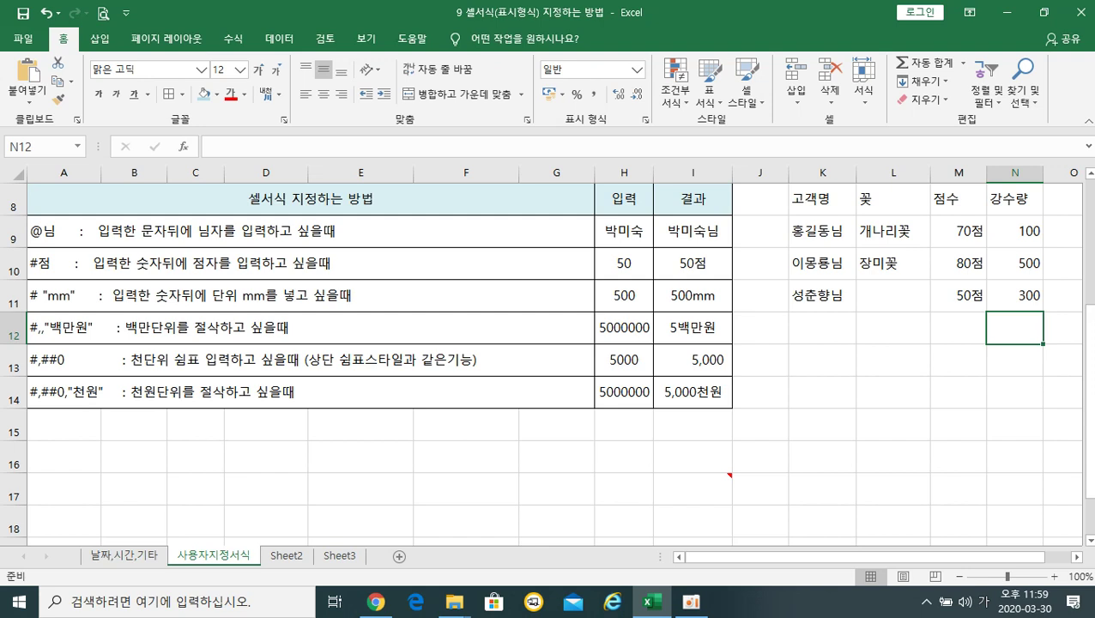
- Apply the custom number format #"mm" to the rainfall values in N9:N11
left_click_drag(1005, 238, 1011, 290)
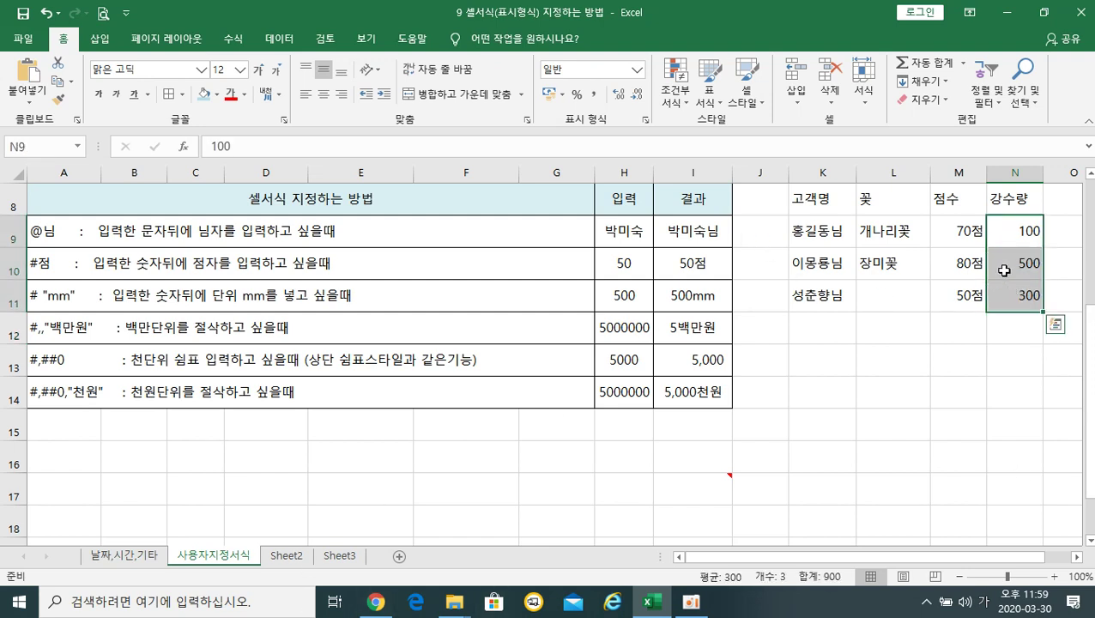
right_click(1006, 275)
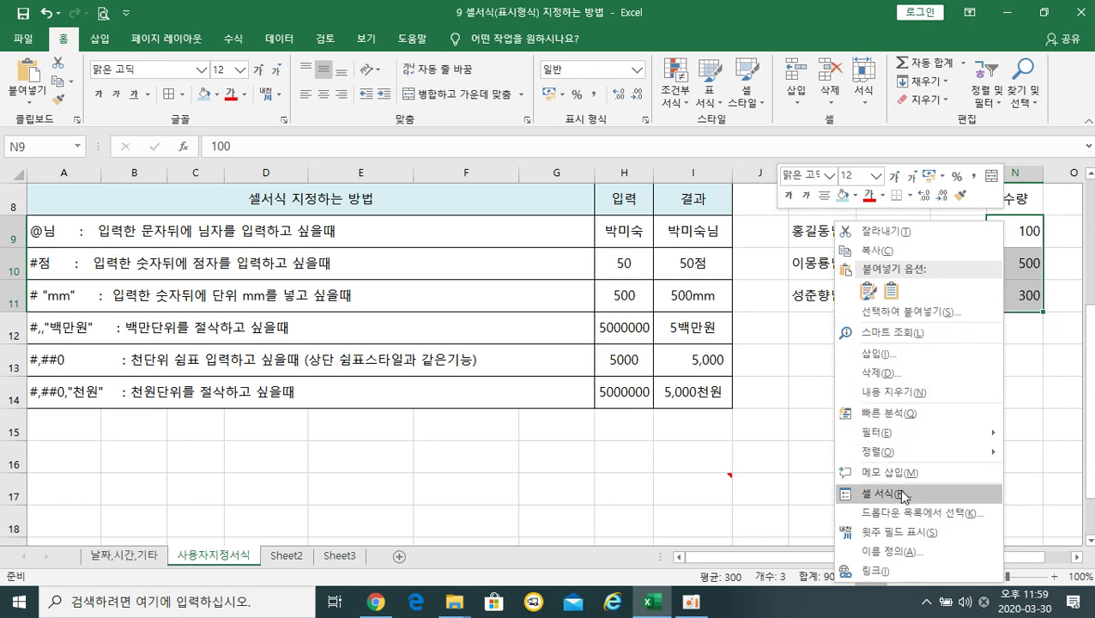
left_click(902, 490)
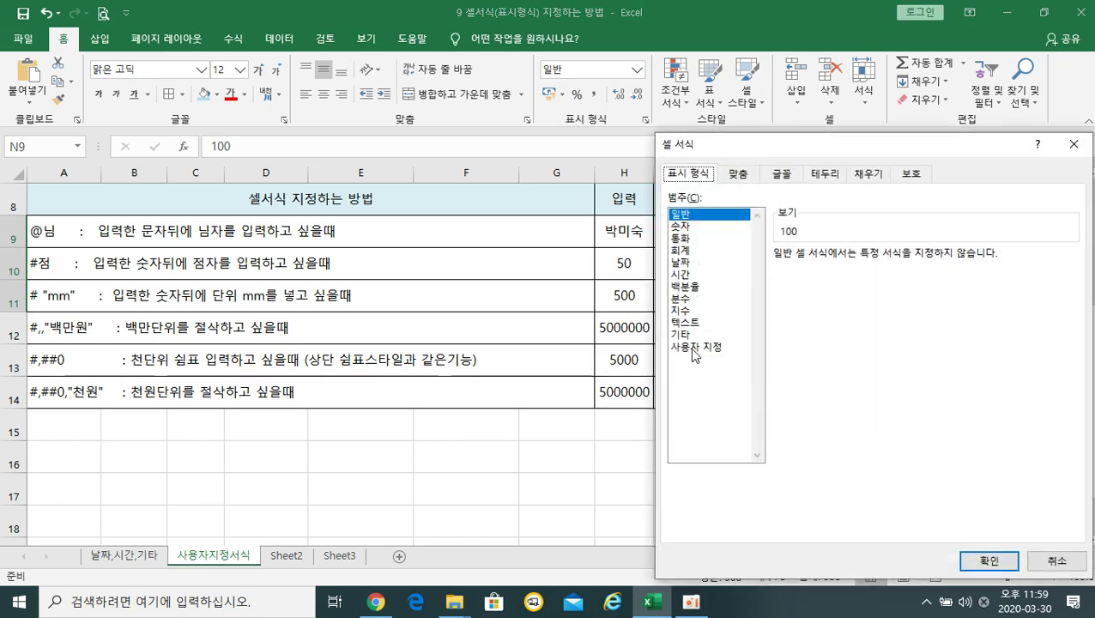
left_click(694, 348)
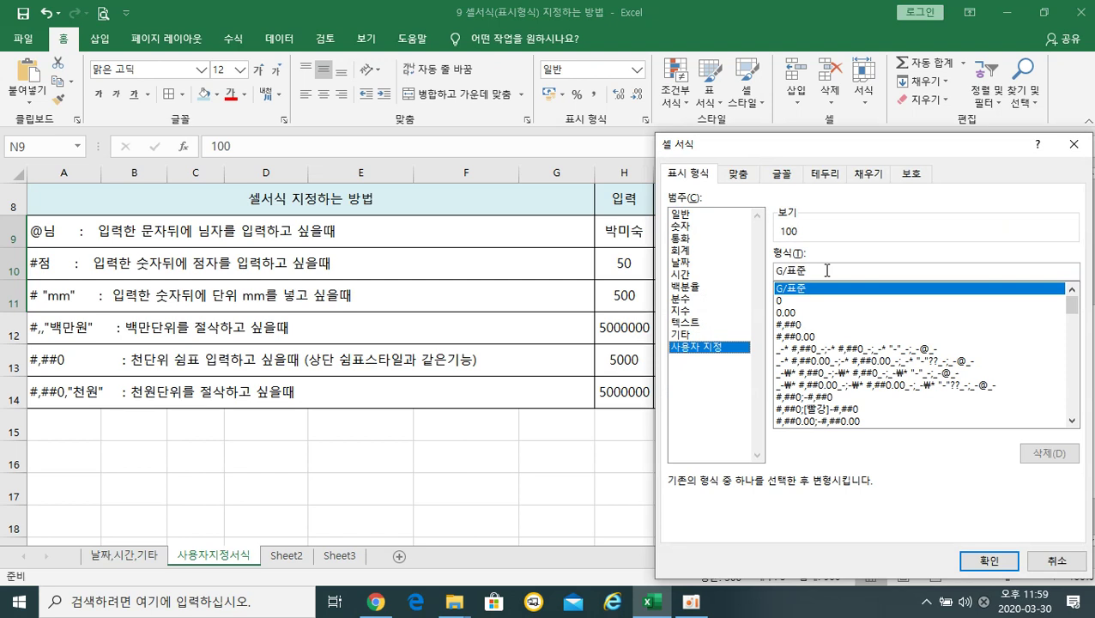
left_click(827, 270)
key("BackSpace")
key("BackSpace")
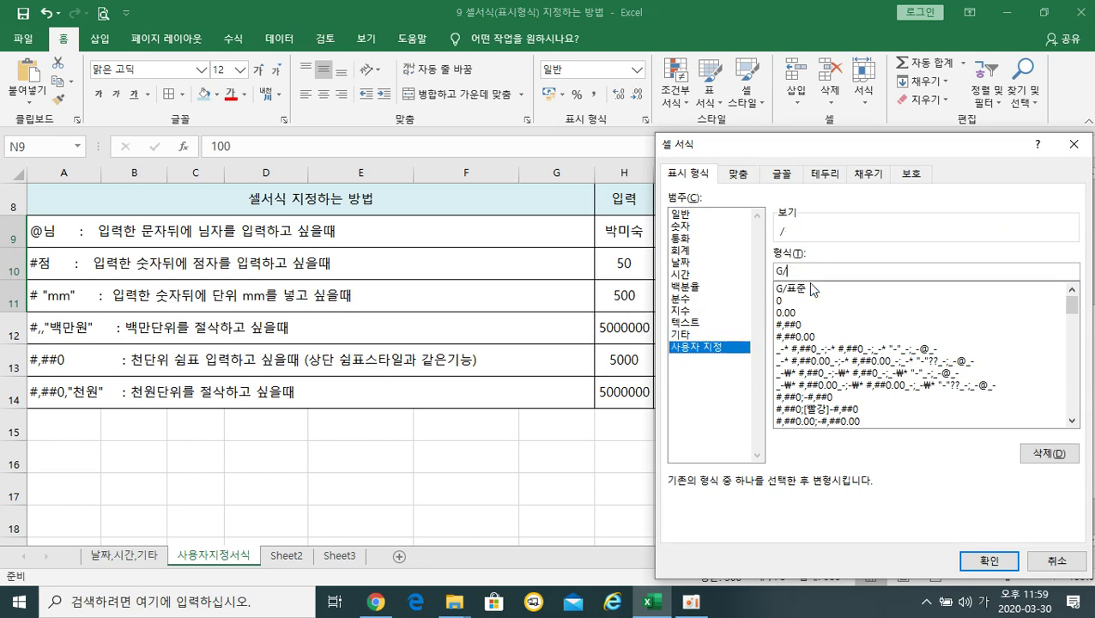
key("BackSpace")
type("#")
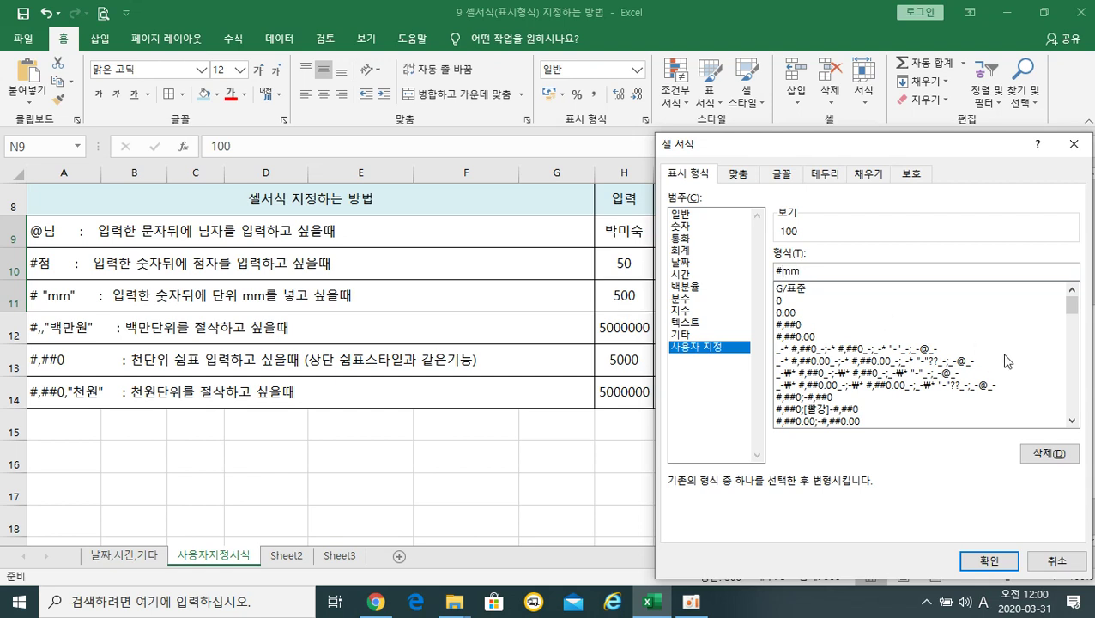
type("\"")
left_click(821, 273)
type("\"")
left_click(976, 563)
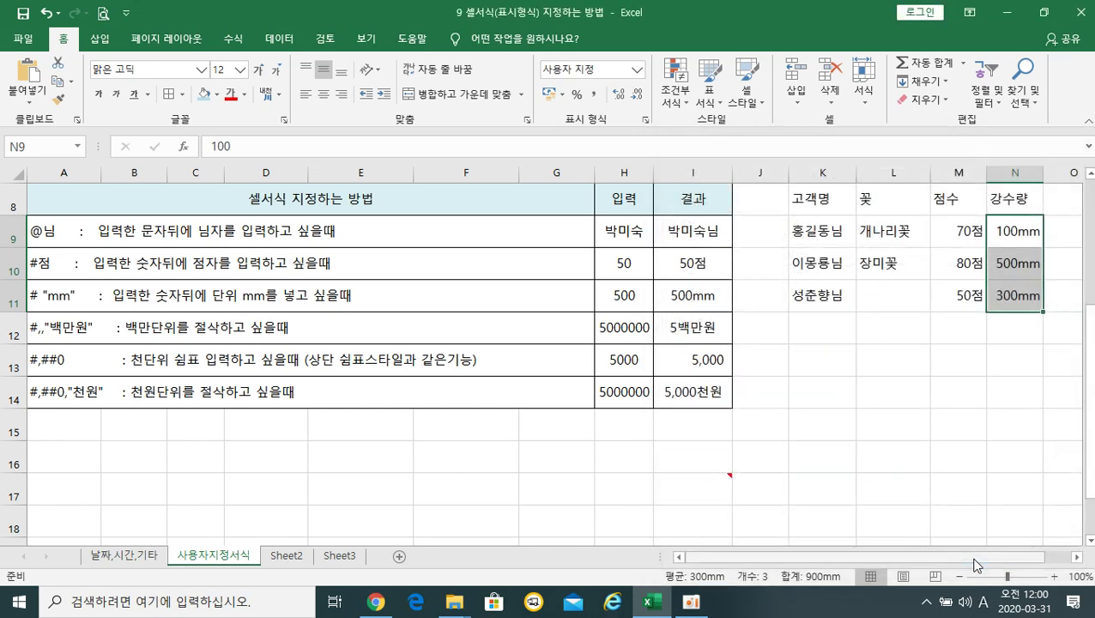
- Enter the header 점수 in O8 and the text entries 70점, 80점 and 50점 in O9:O11
left_click_drag(976, 563, 1006, 564)
left_click(983, 361)
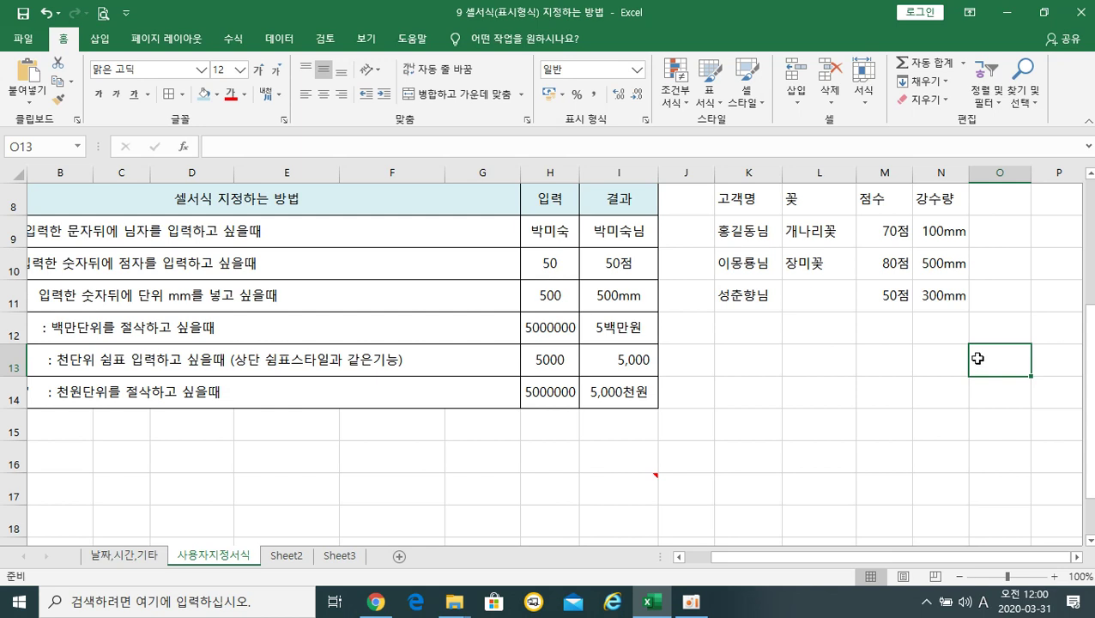
left_click(994, 205)
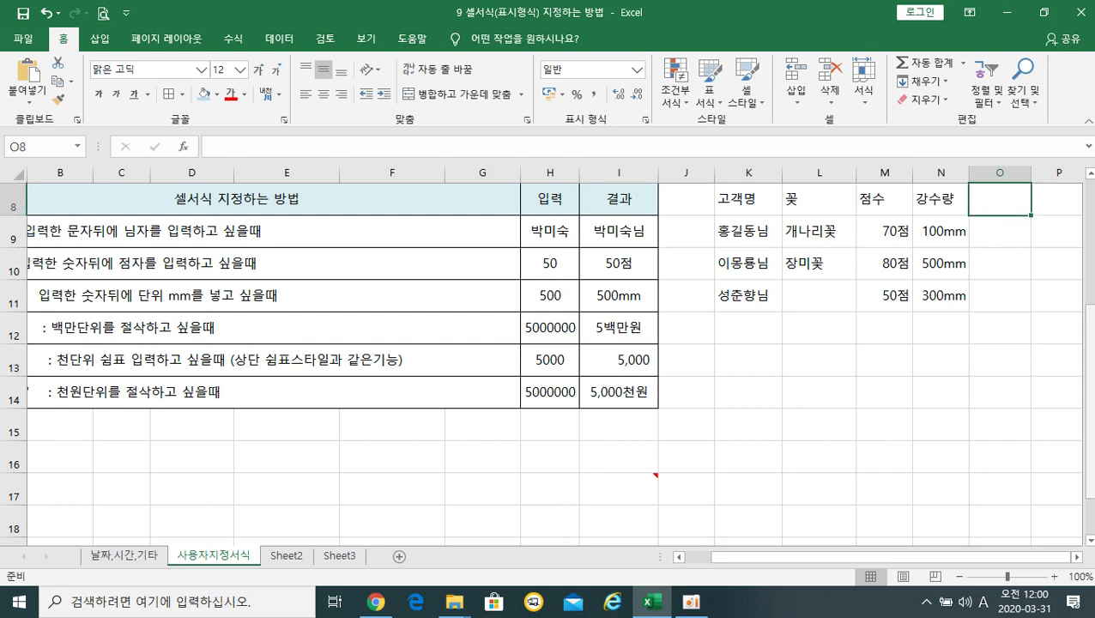
type("wja")
key("BackSpace")
key("BackSpace")
key("BackSpace")
type("점수")
key("Return")
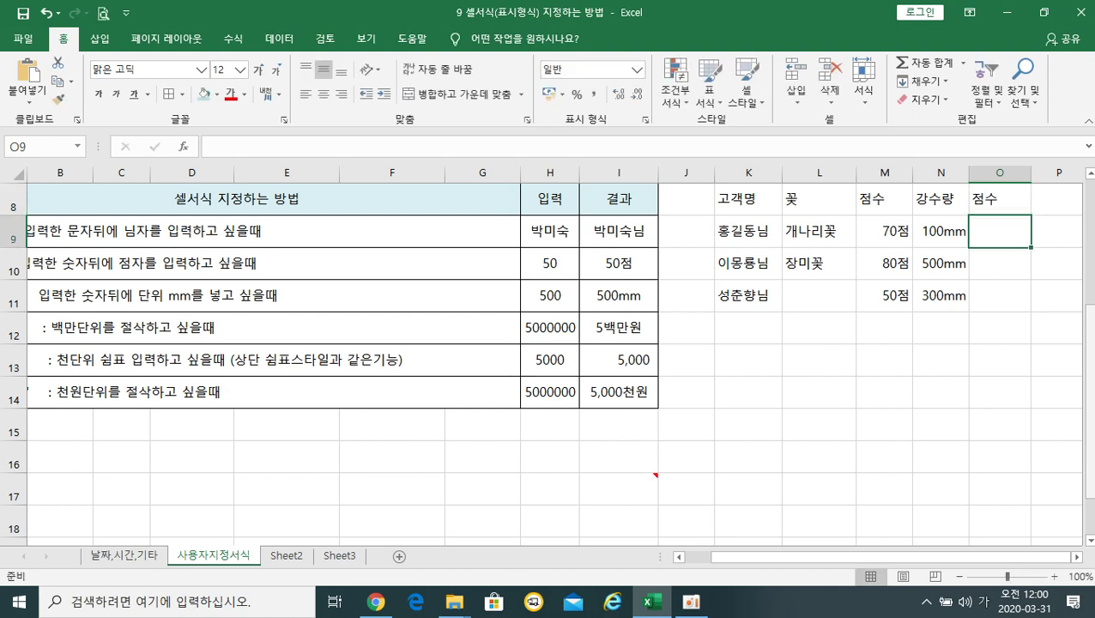
type("70점")
key("Return")
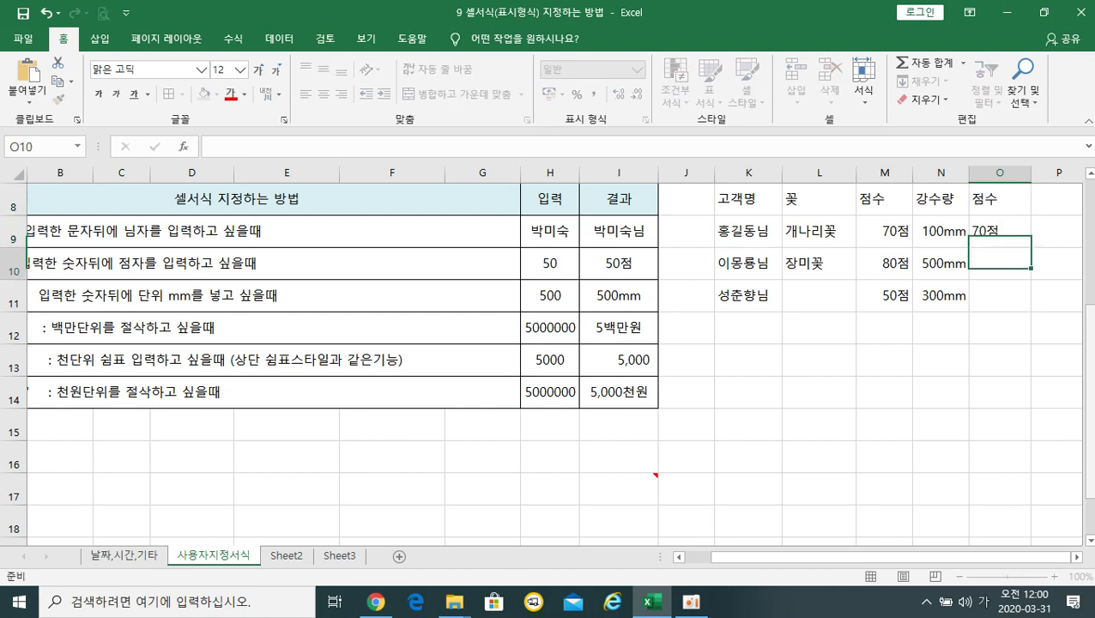
type("80저")
key("BackSpace")
type("점")
key("Return")
type("50점")
key("Return")
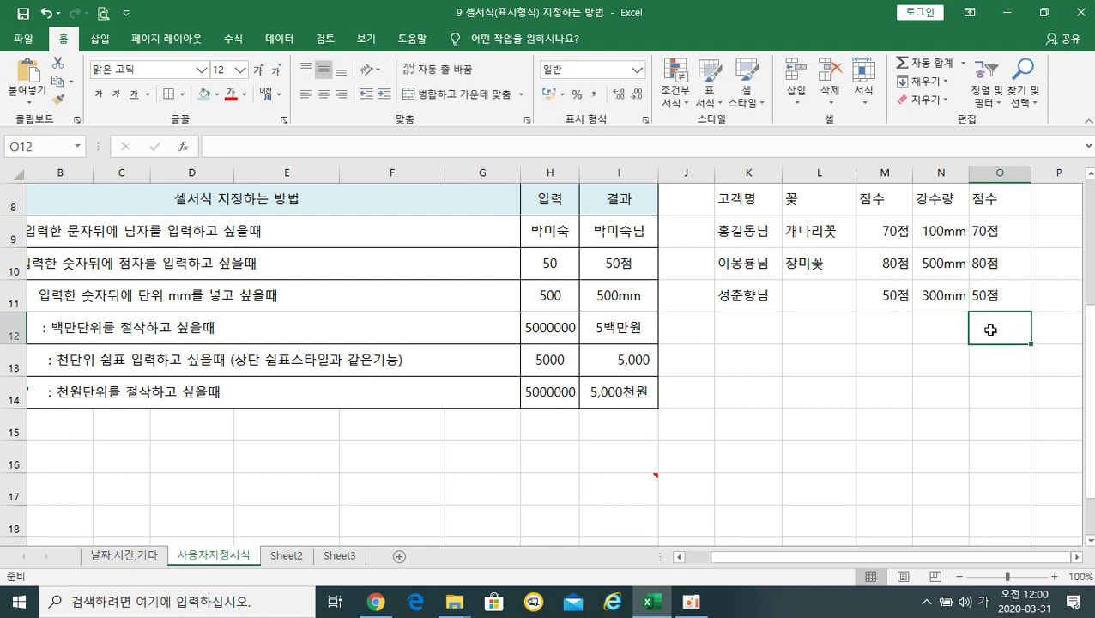
- Total the formatted scores in M9:M11 with AutoSum in M12
left_click(893, 340)
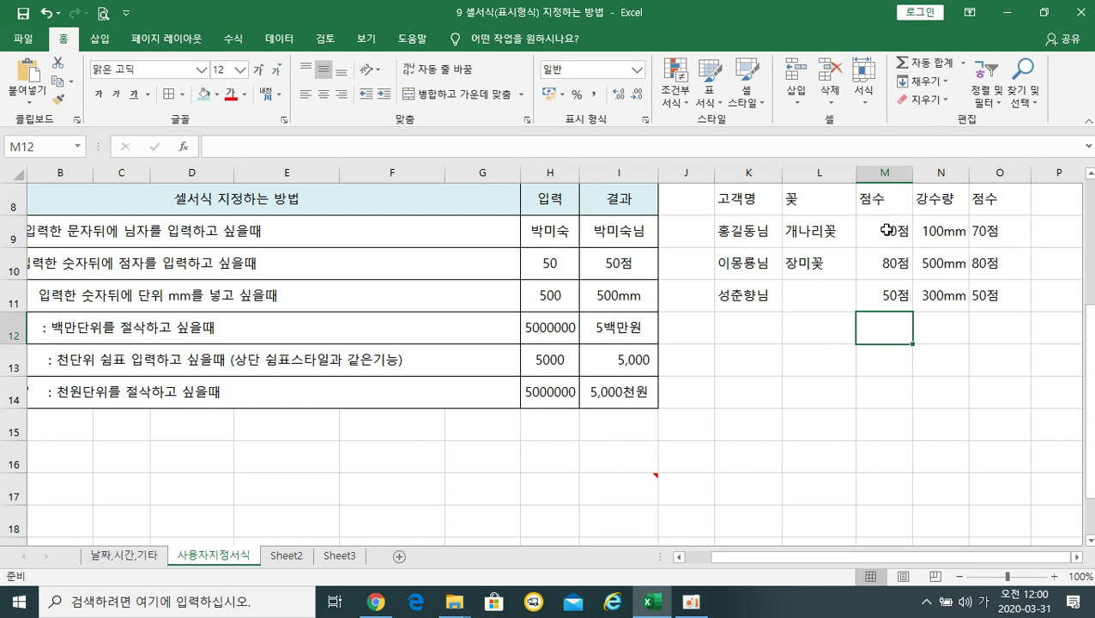
left_click_drag(888, 230, 891, 321)
left_click(931, 68)
left_click(872, 327)
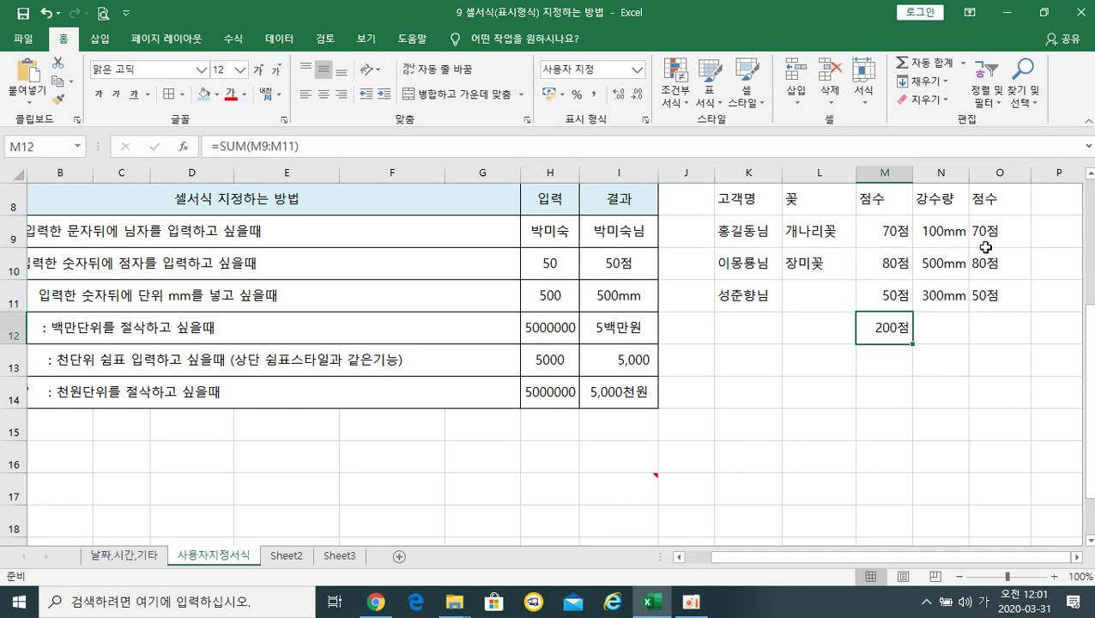
left_click_drag(992, 241, 1000, 319)
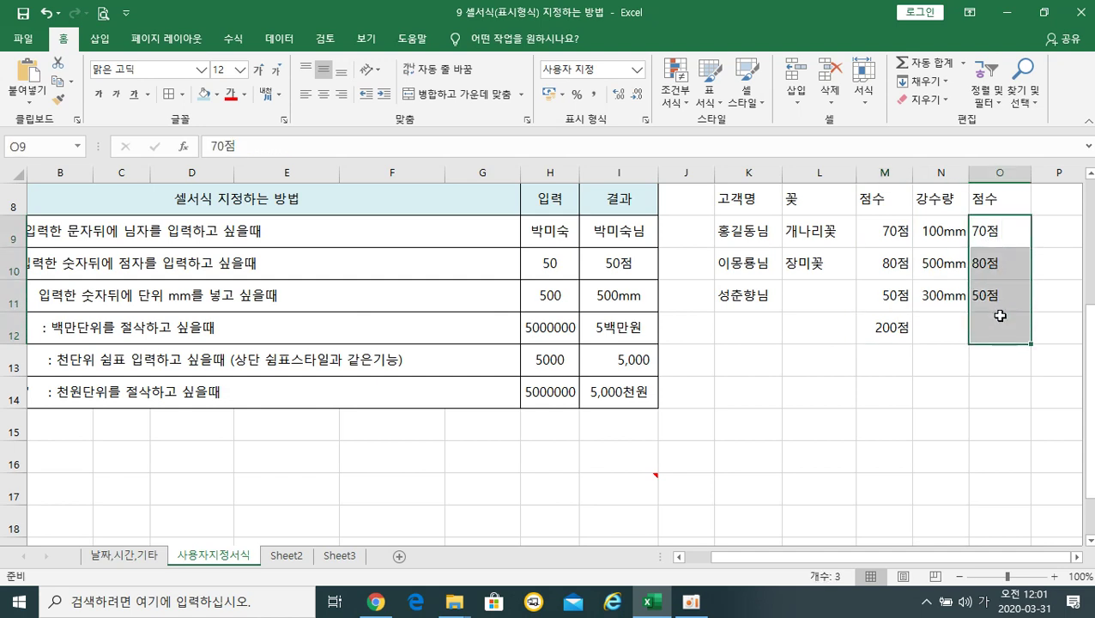
left_click(925, 64)
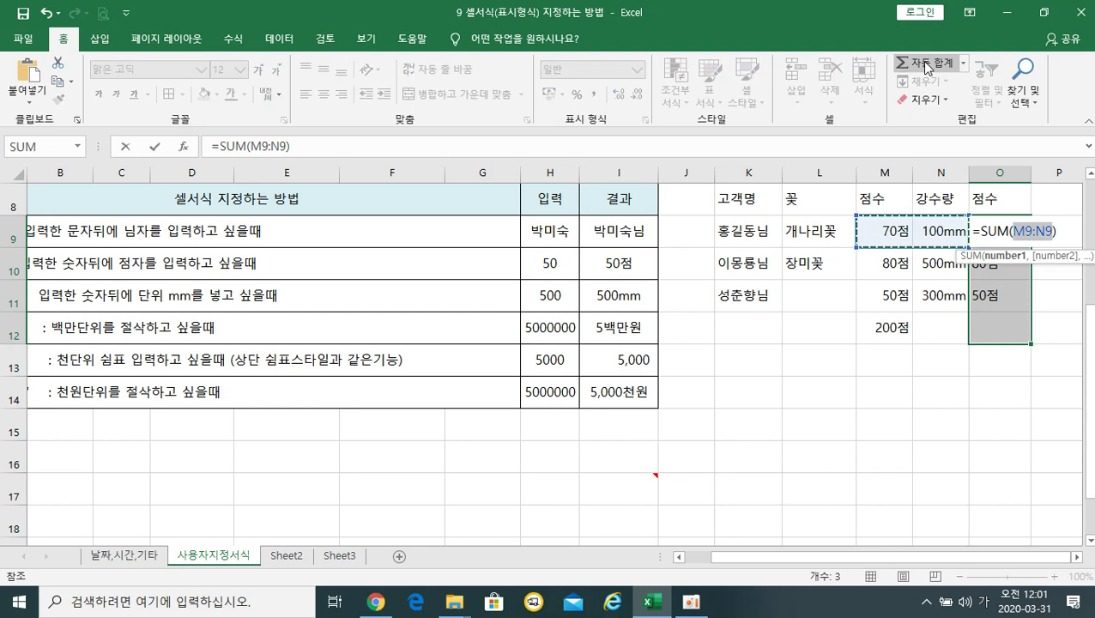
key("Escape")
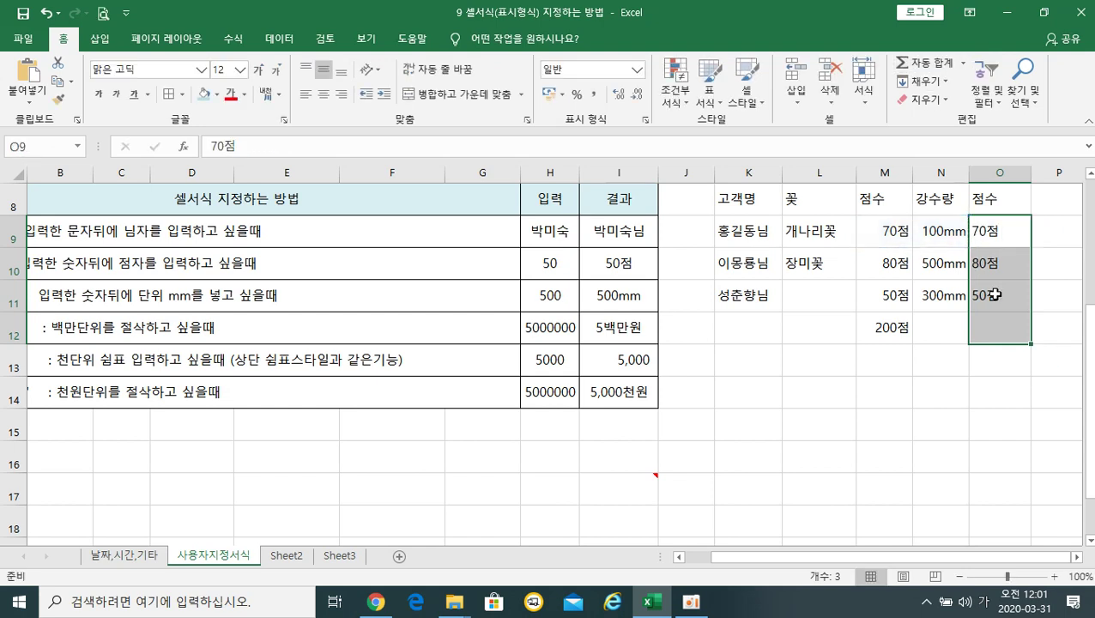
- Insert the SUM function in O12 with the typed text scores O9:O11 as its range
left_click(1003, 329)
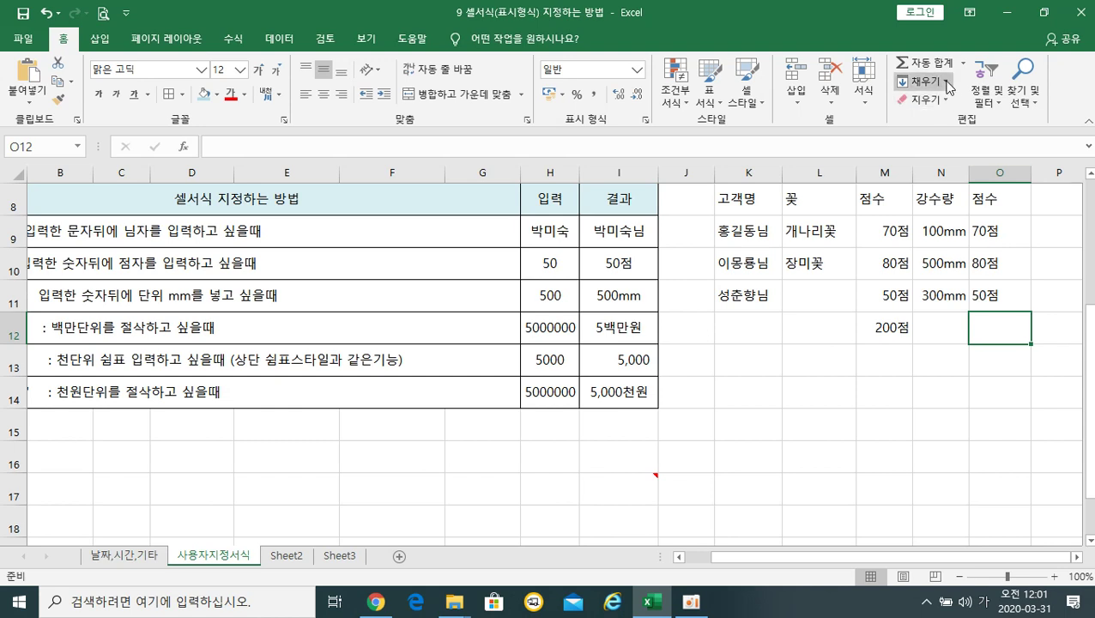
left_click(186, 157)
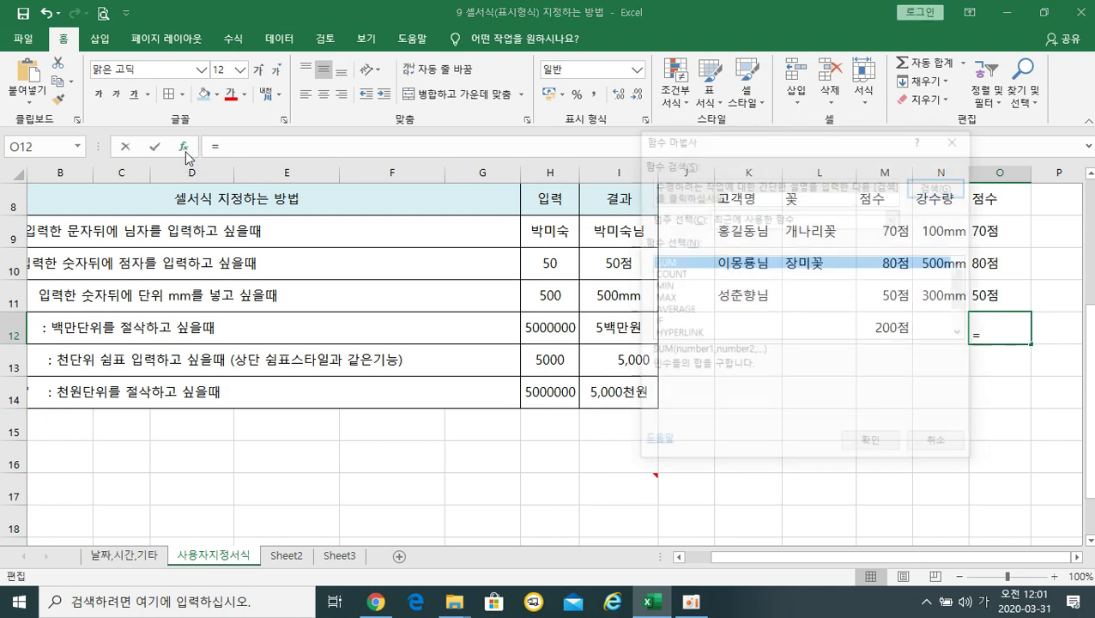
left_click(873, 445)
left_click_drag(842, 156, 600, 210)
left_click_drag(998, 232, 987, 294)
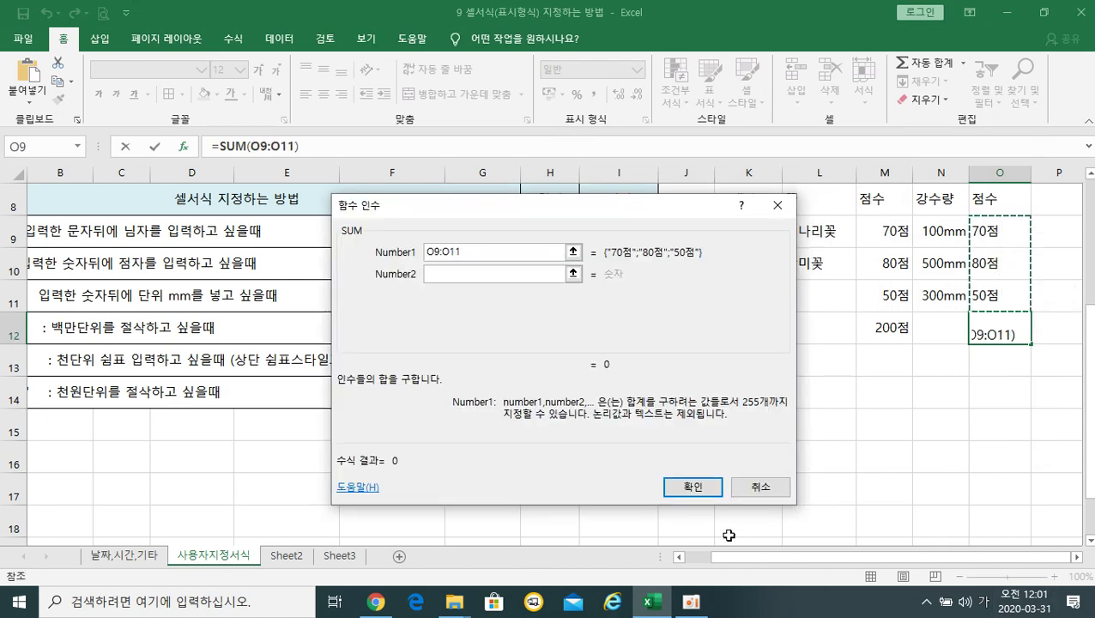
left_click(692, 486)
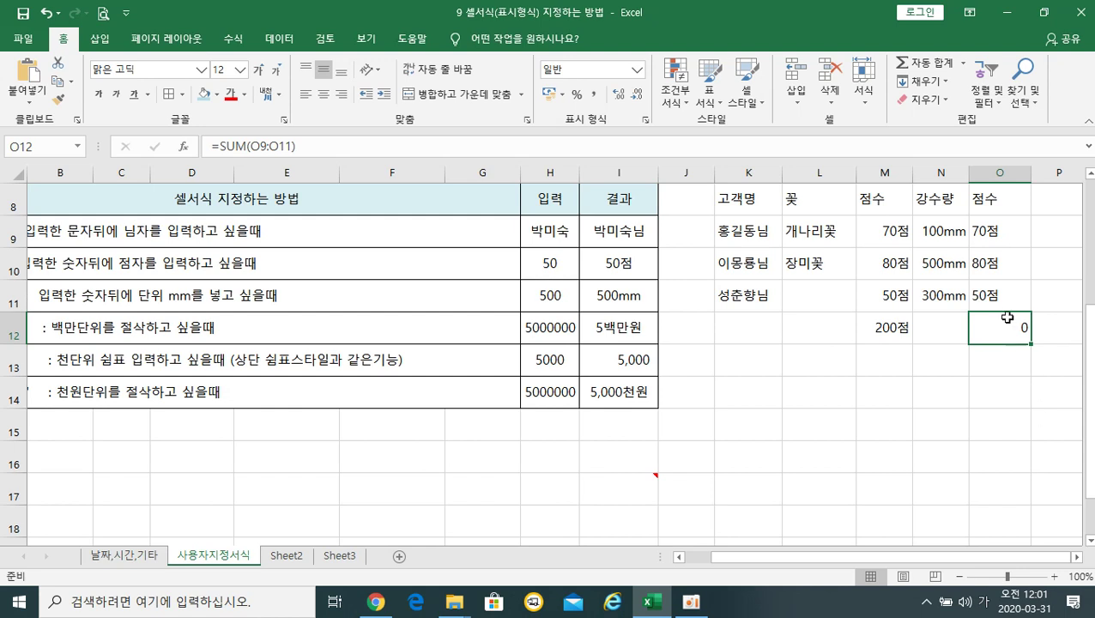
- Compare the stored contents of the text scores in O9:O10 and the total in O12 with the formatted score in M9
left_click(980, 235)
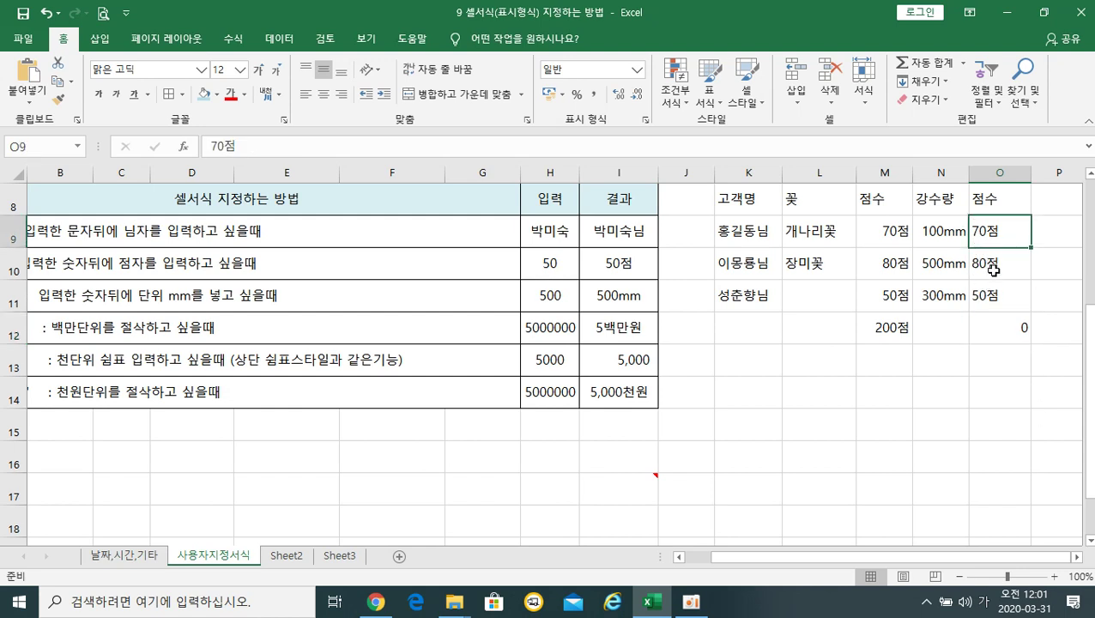
left_click(985, 263)
left_click(997, 229)
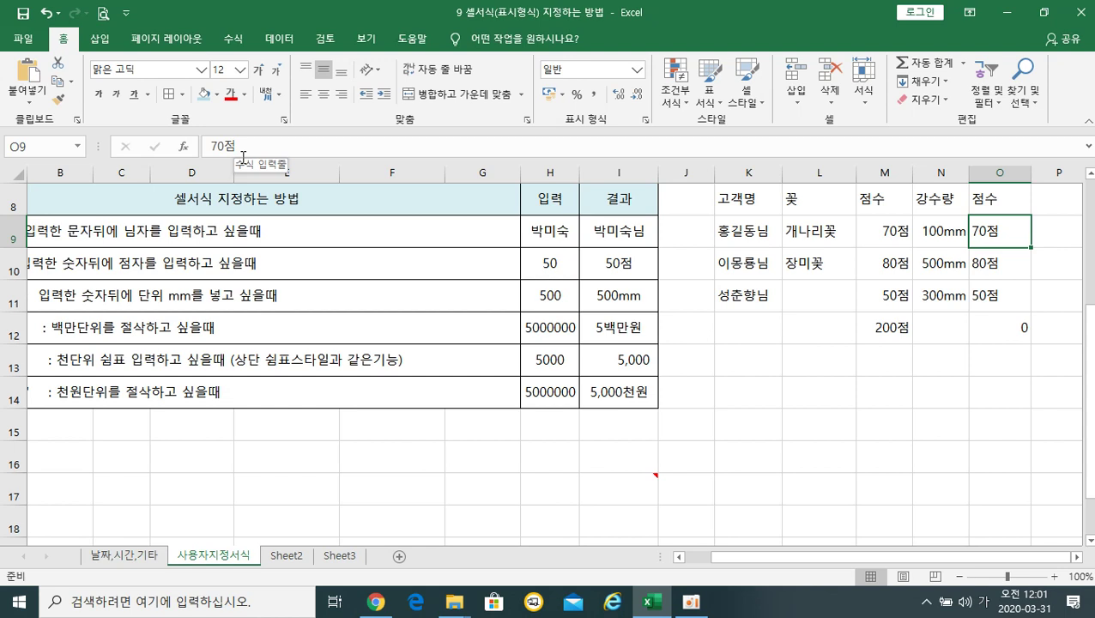
left_click(997, 338)
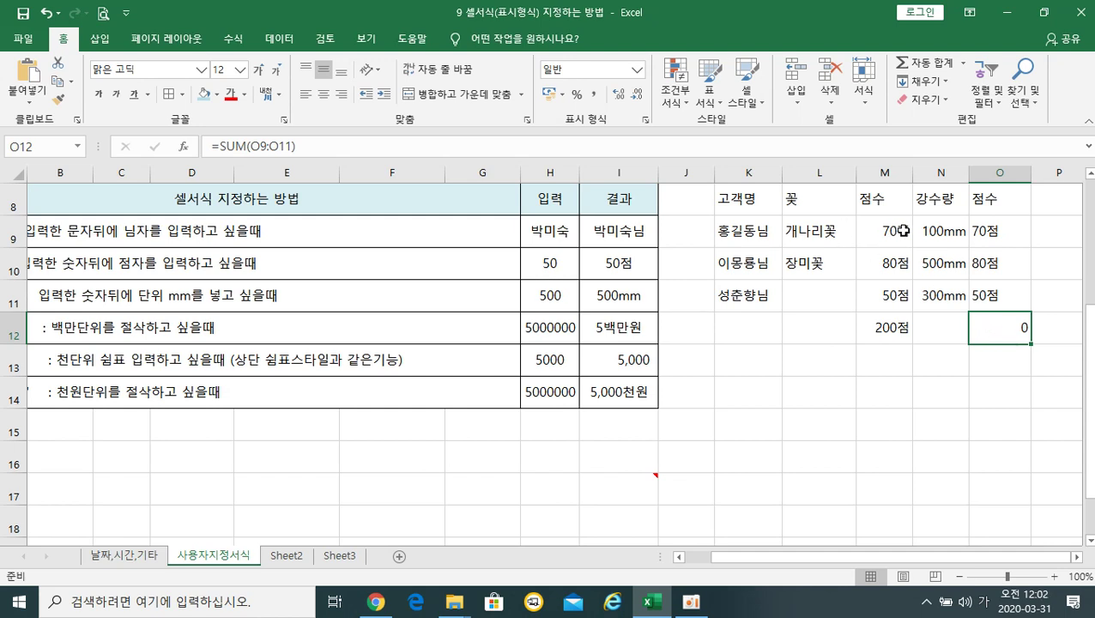
left_click(875, 230)
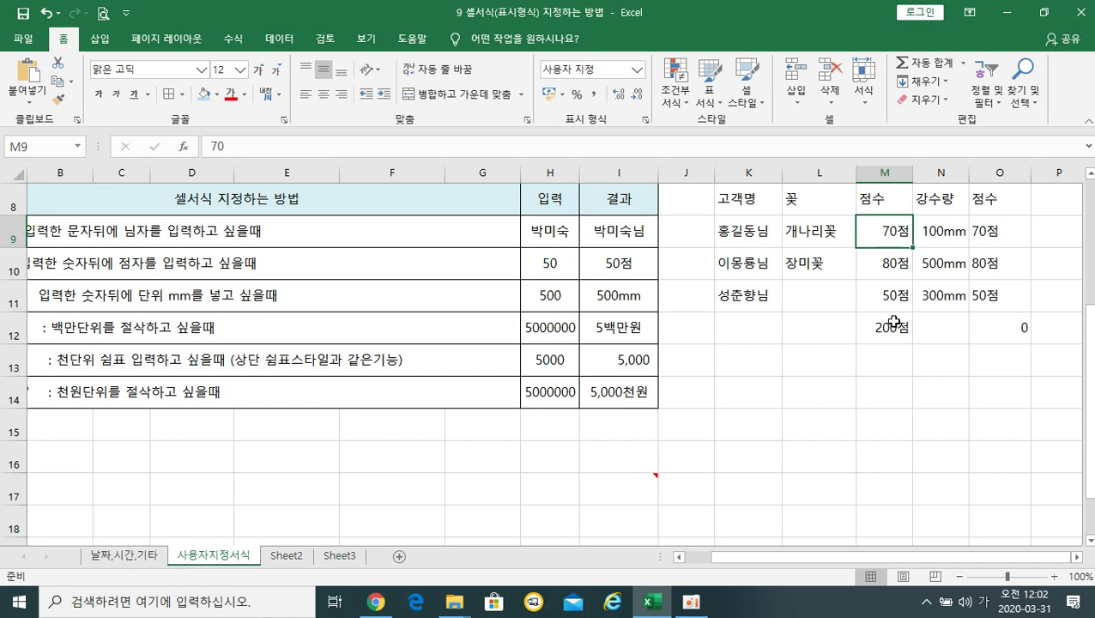
left_click(997, 330)
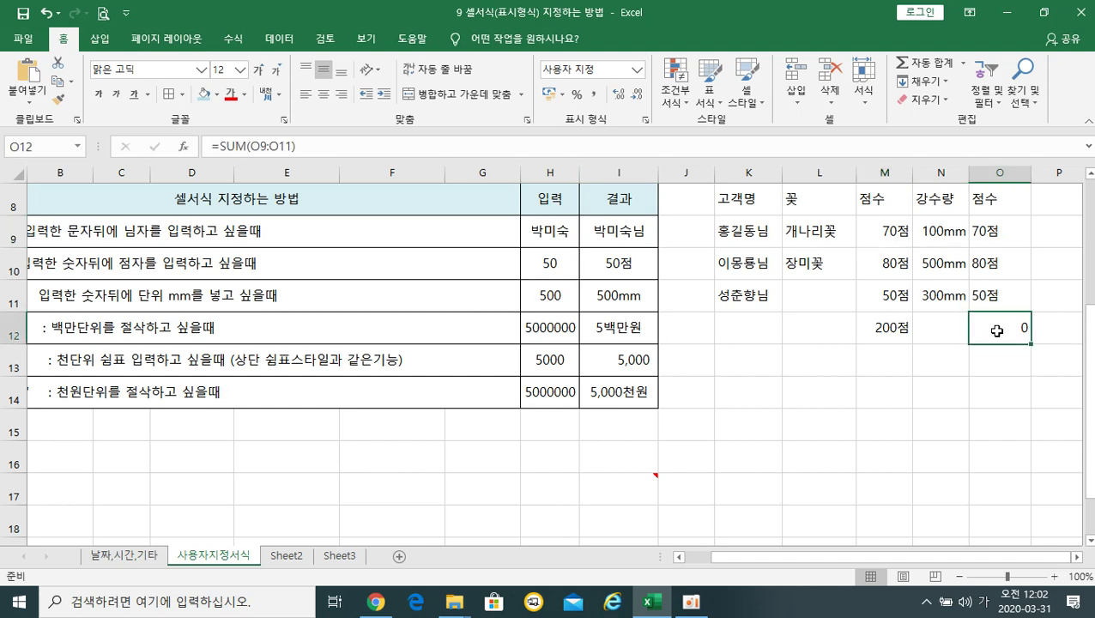